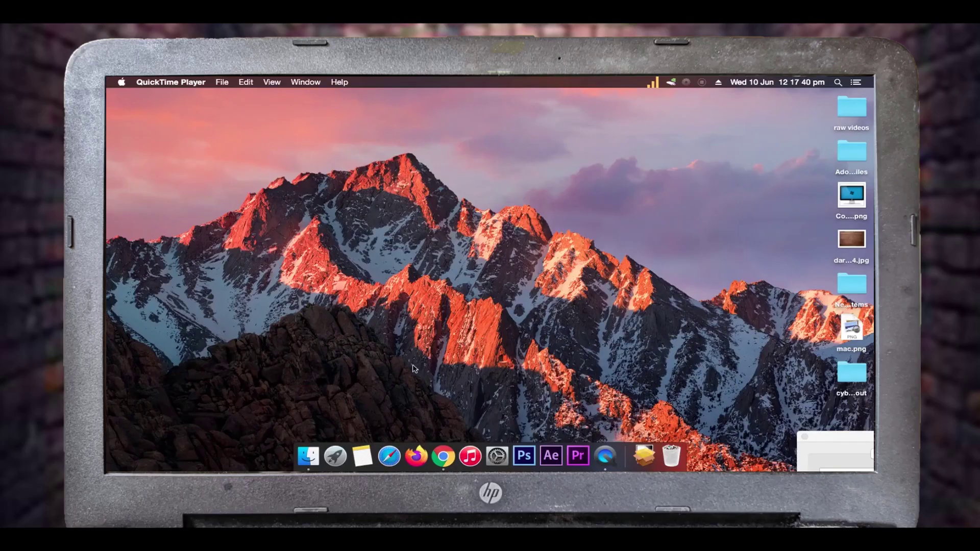
Step: Launch Chrome and search Google for 'nvidia cuda driver'
click(442, 451)
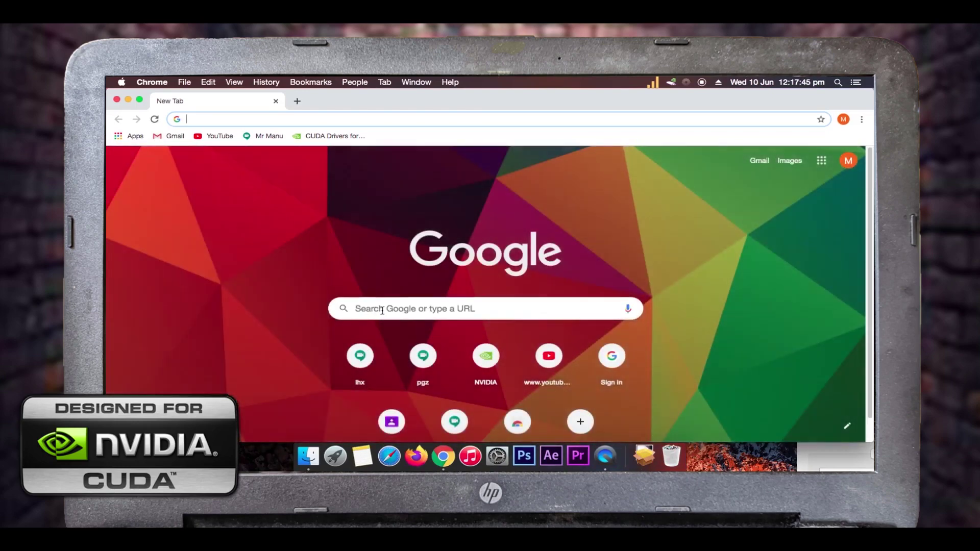
click(389, 311)
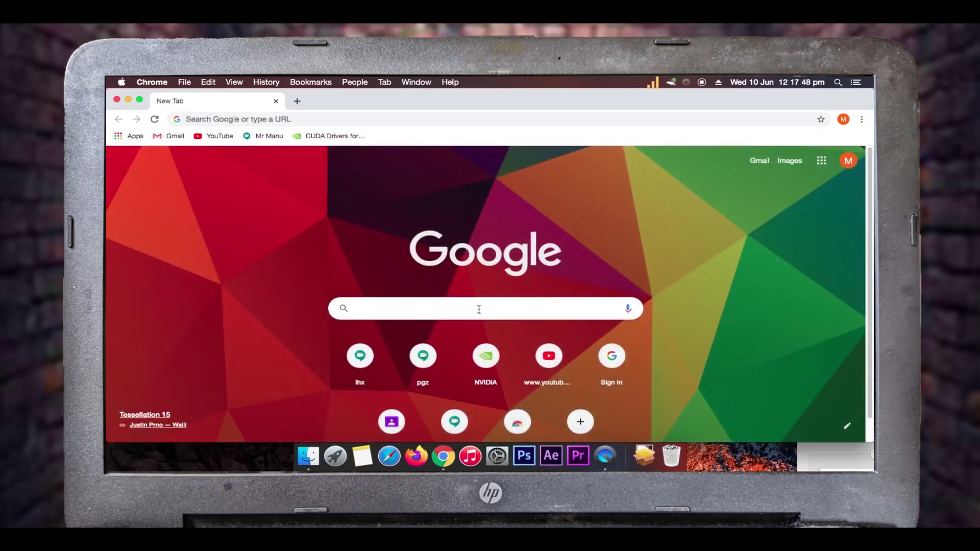
text(nvidia)
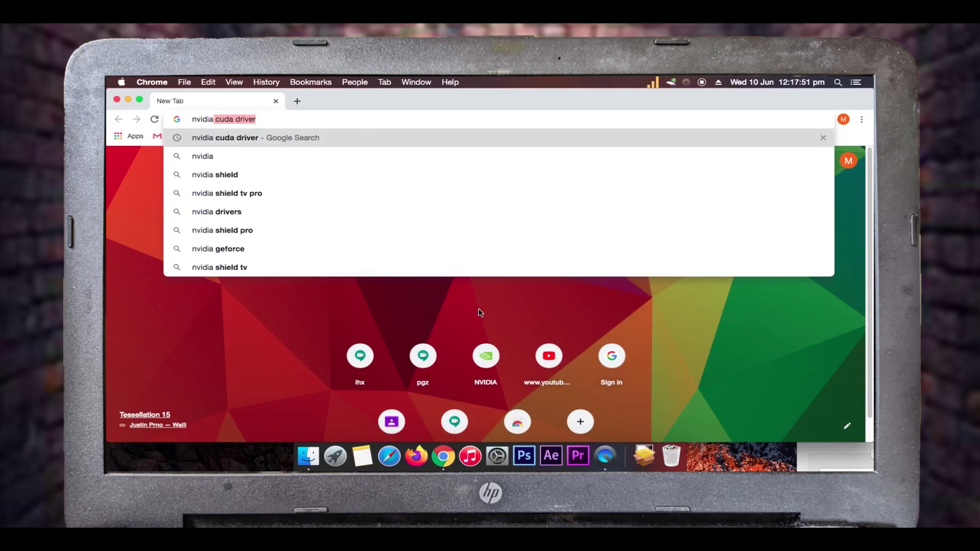
text( cuda)
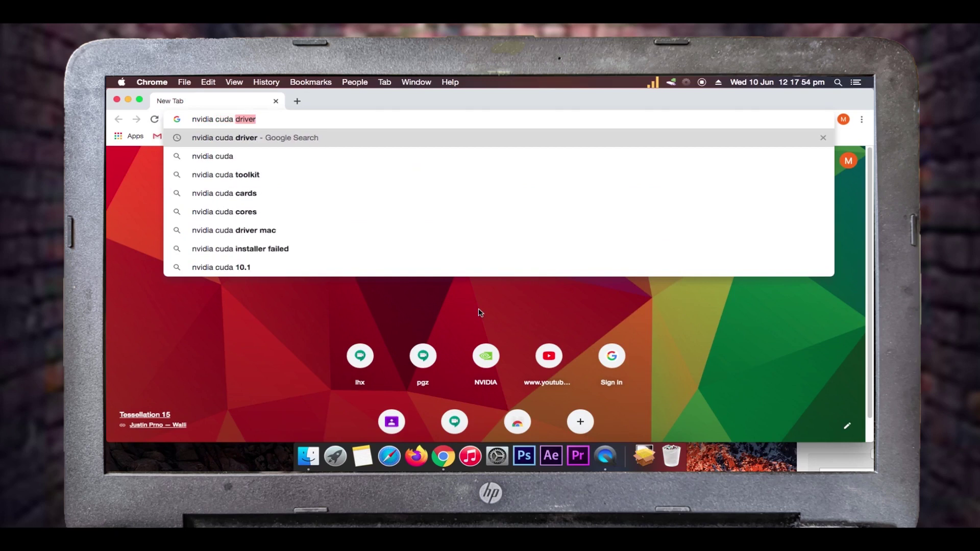
text( drive)
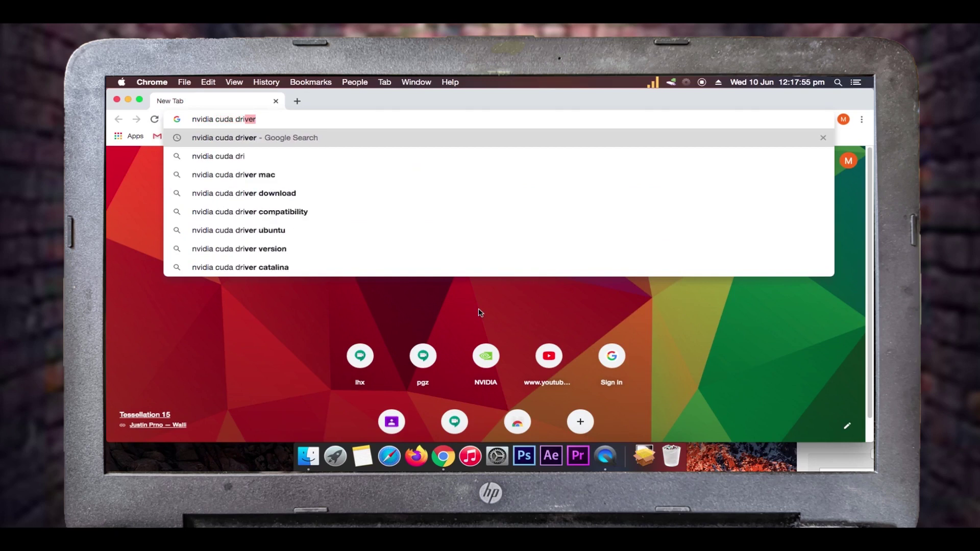
text(r)
key(Return)
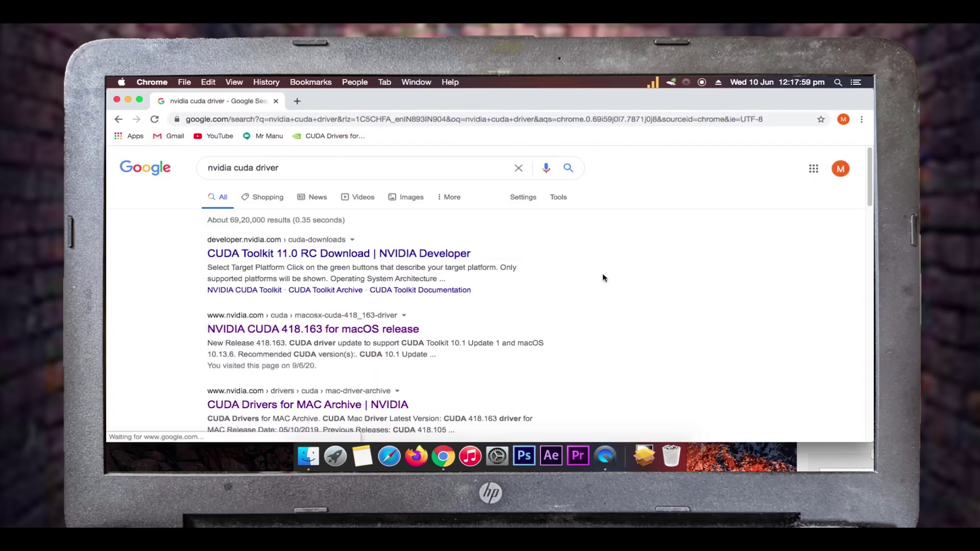
Step: Open the 'CUDA Drivers for MAC Archive | NVIDIA' search result
scroll(571, 282, down, 1)
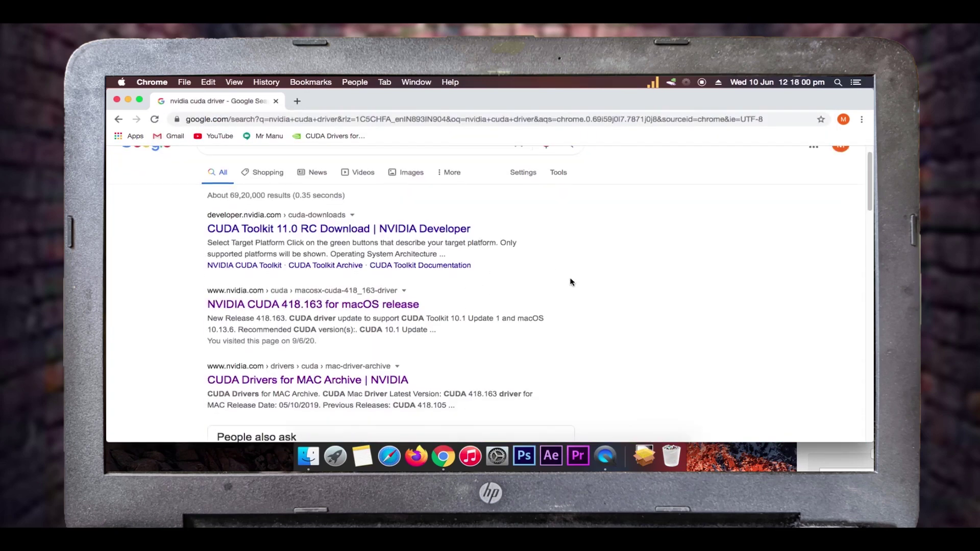
scroll(572, 282, down, 1)
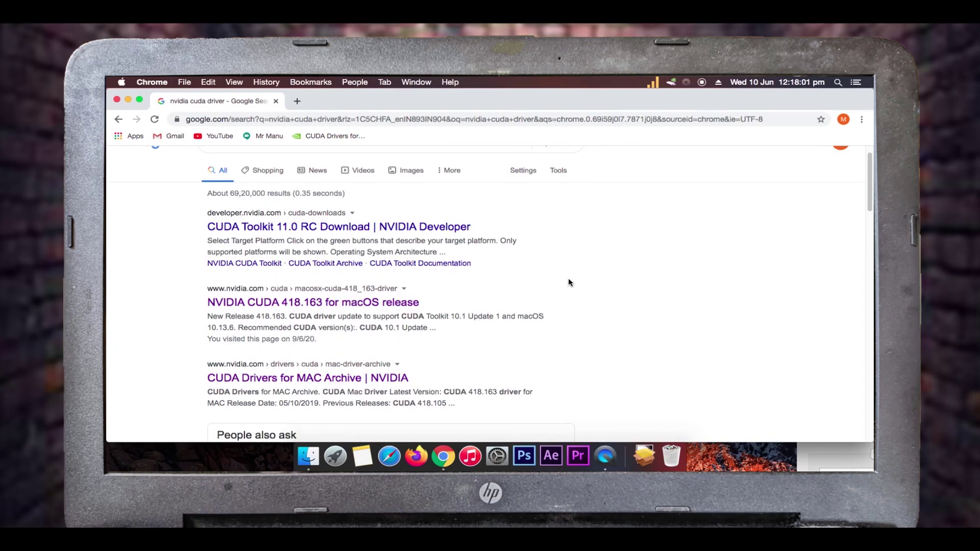
click(311, 381)
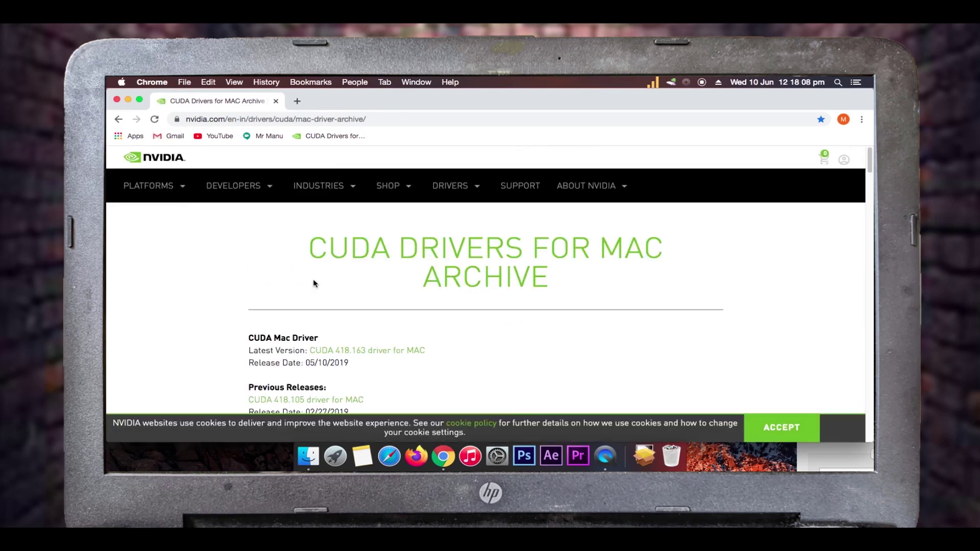
Step: Open the CUDA 7.0.64 driver for MAC release page from the archive list
scroll(313, 283, down, 5)
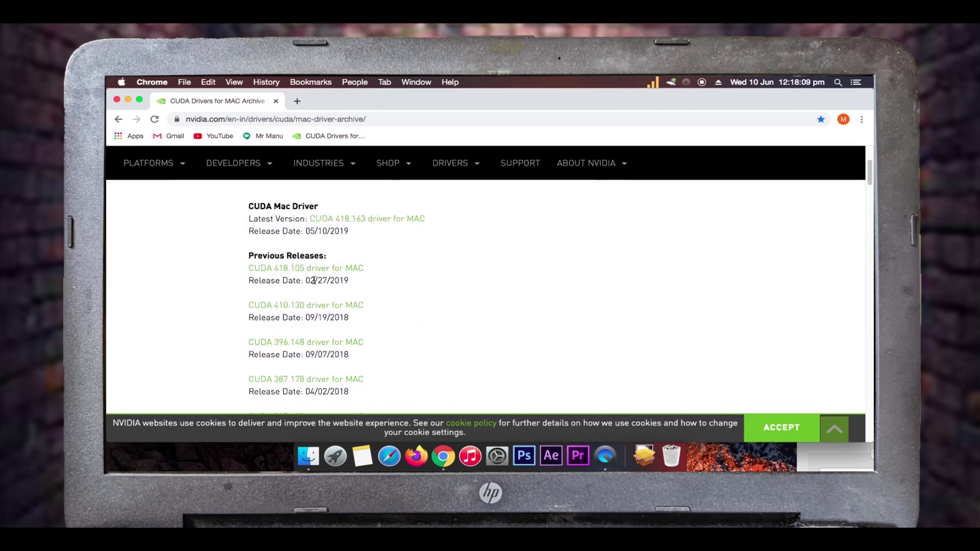
scroll(420, 283, down, 12)
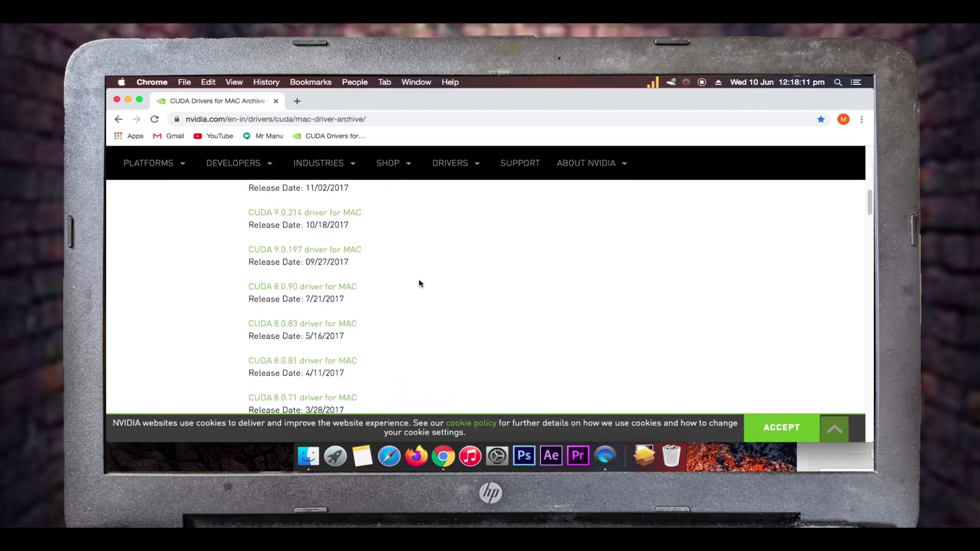
scroll(419, 284, down, 3)
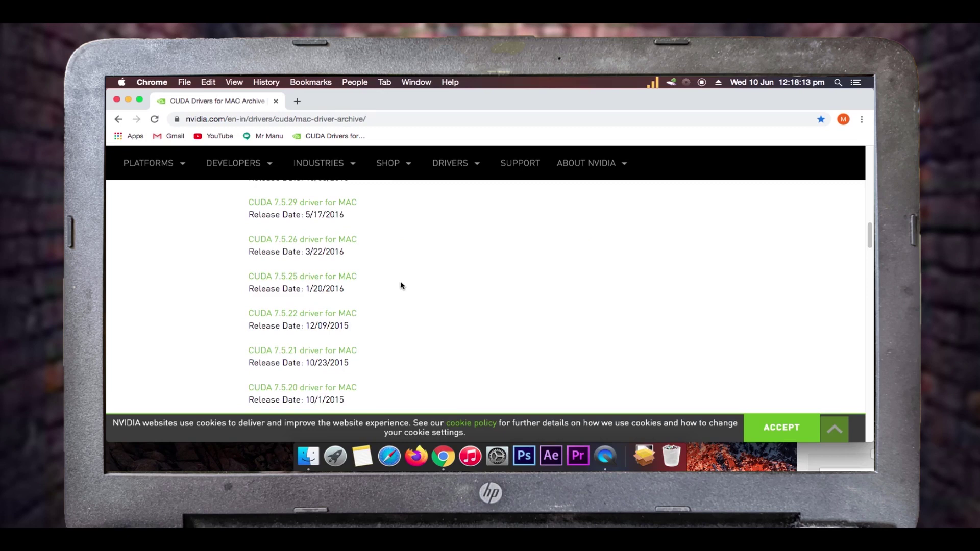
scroll(435, 292, down, 2)
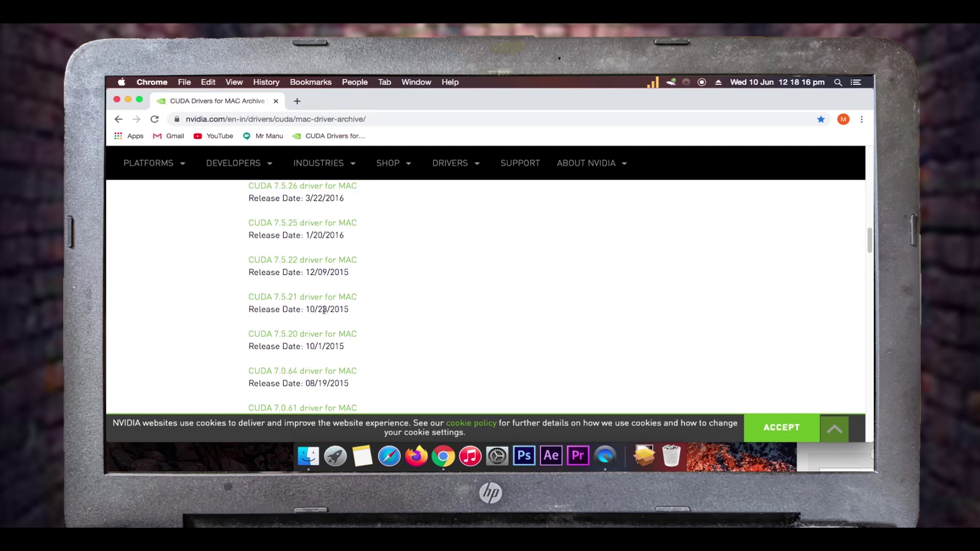
click(325, 375)
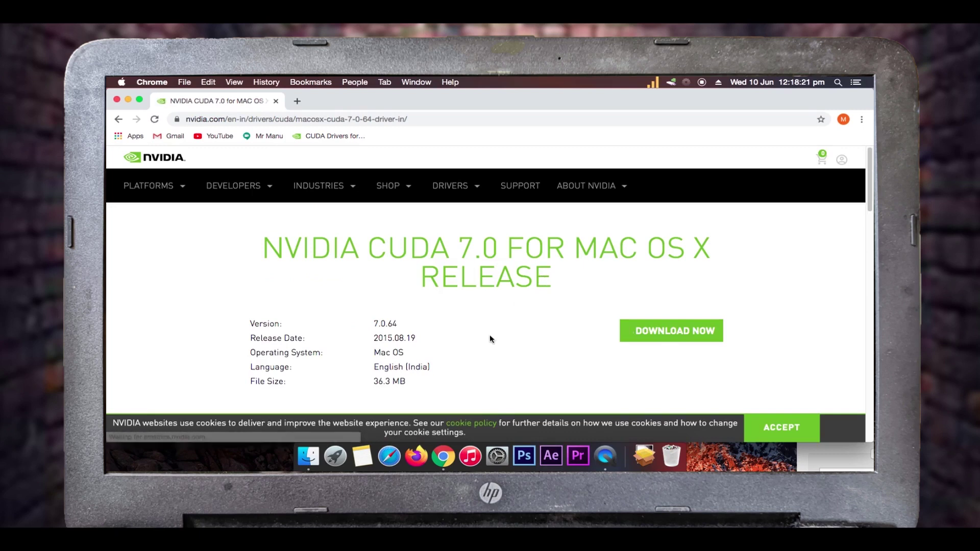
Step: Review the release highlights, then start the CUDA 7.0.64 download with Download Now
scroll(507, 339, down, 1)
scroll(508, 341, down, 5)
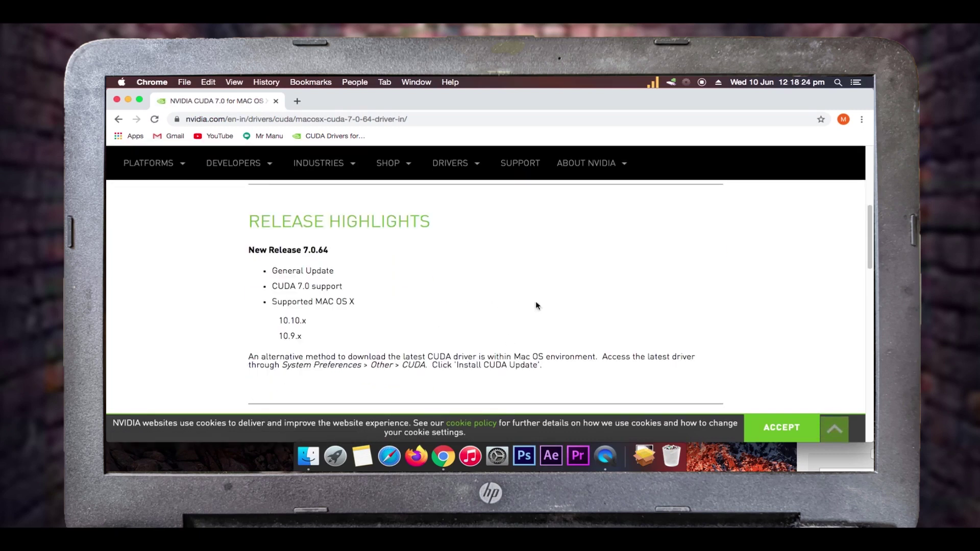
scroll(557, 303, up, 2)
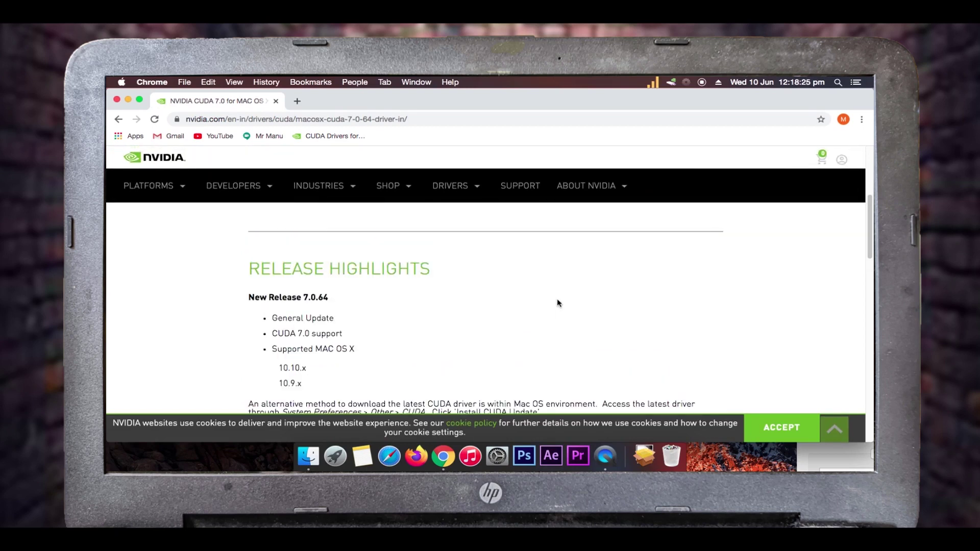
scroll(557, 303, up, 2)
scroll(557, 302, up, 3)
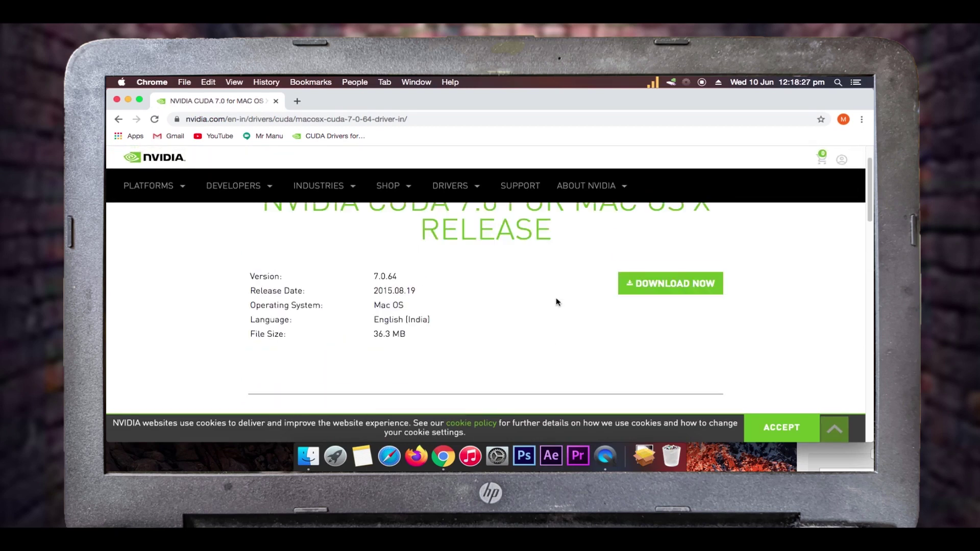
scroll(557, 304, up, 1)
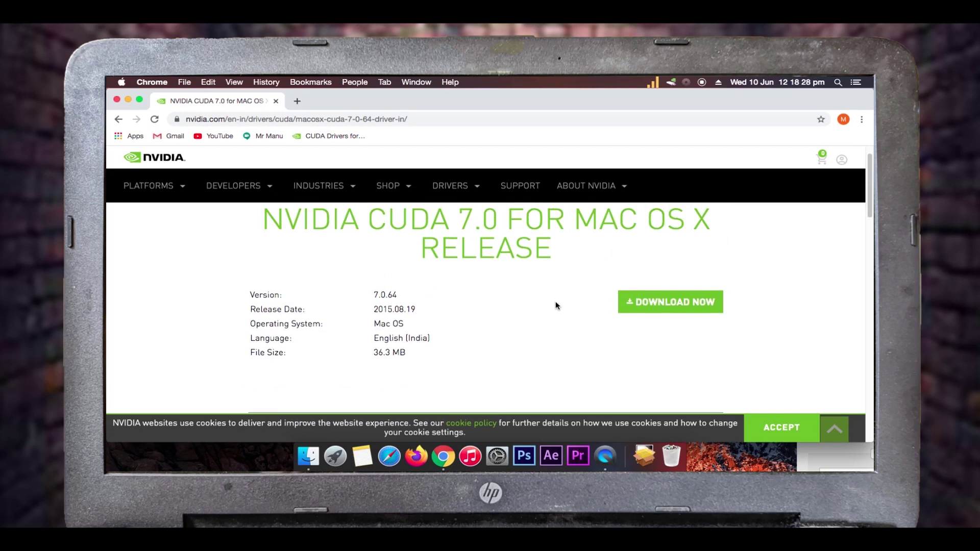
click(666, 304)
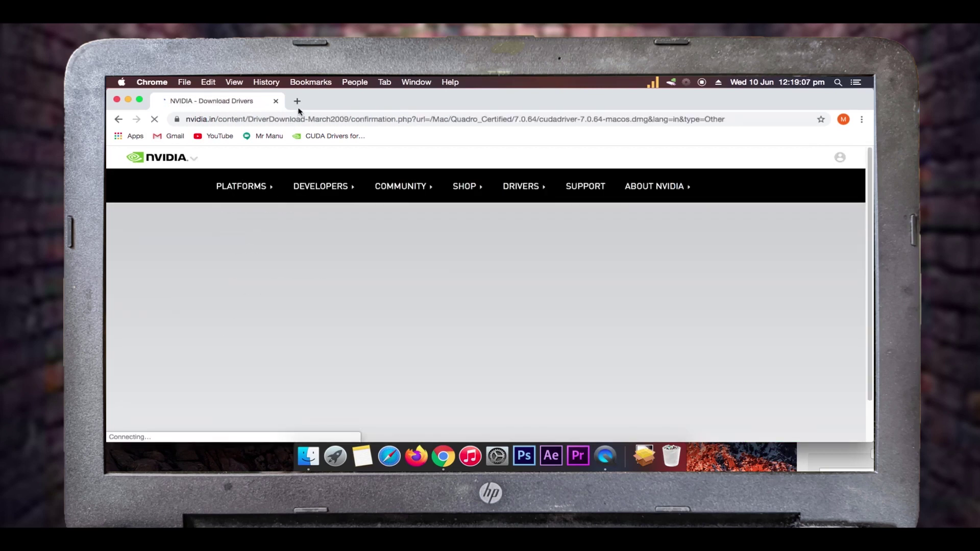
Step: In a new tab, search Google for 'mrajhacker' and open the creator's YouTube channel
click(297, 101)
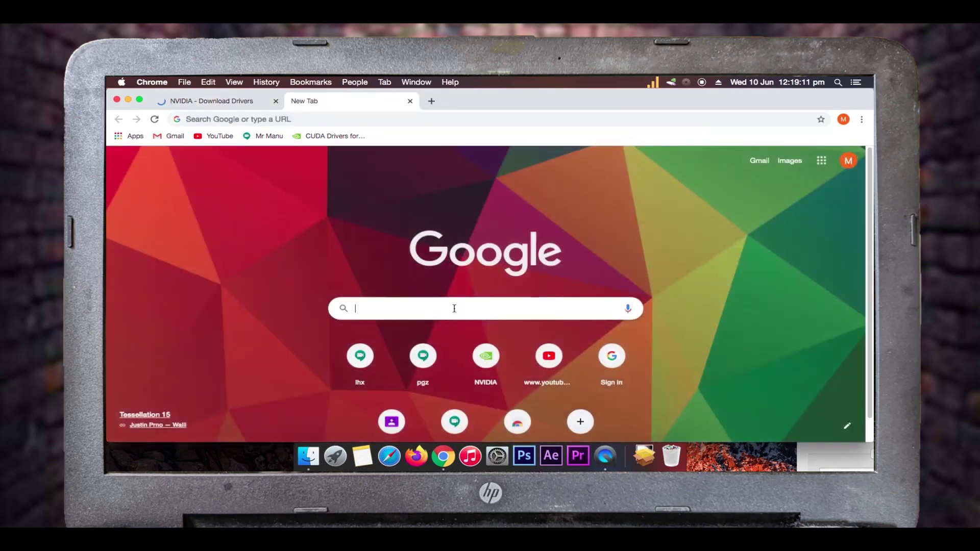
text(mrajhacker)
key(Return)
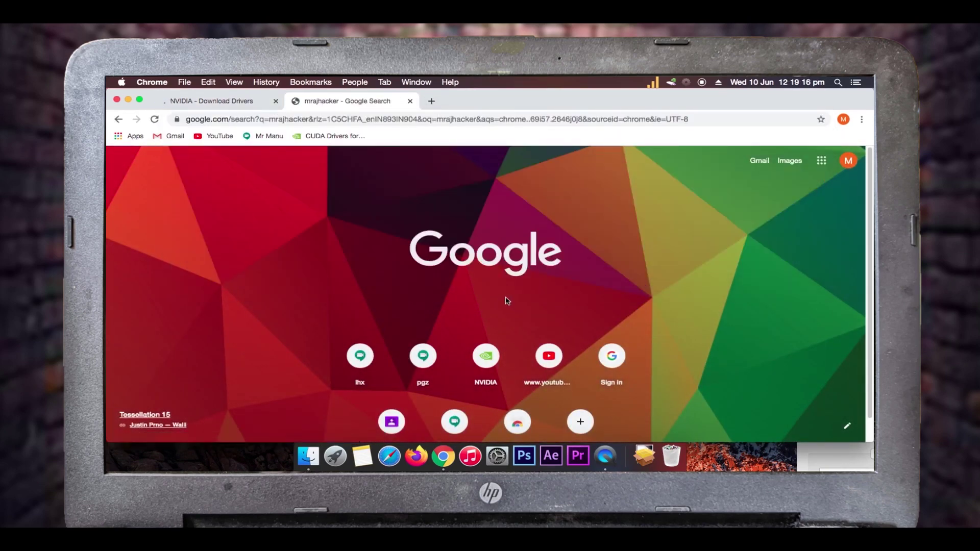
click(285, 255)
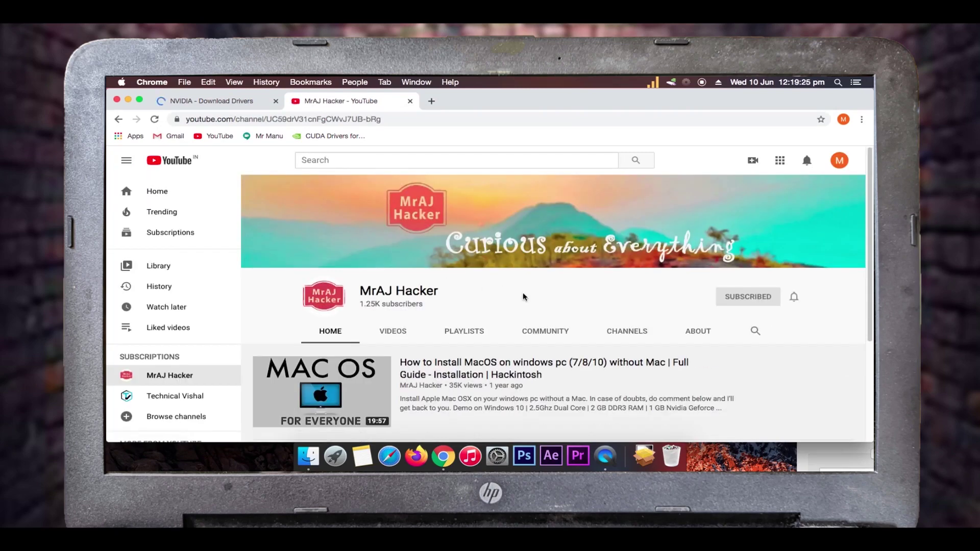
Step: Browse the channel home page and its list of uploaded videos
scroll(511, 296, down, 3)
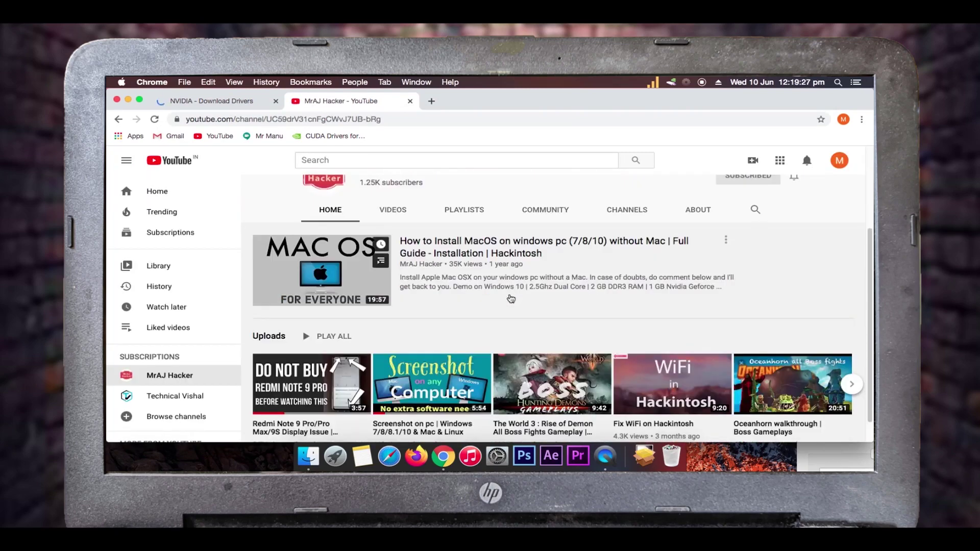
scroll(511, 299, down, 1)
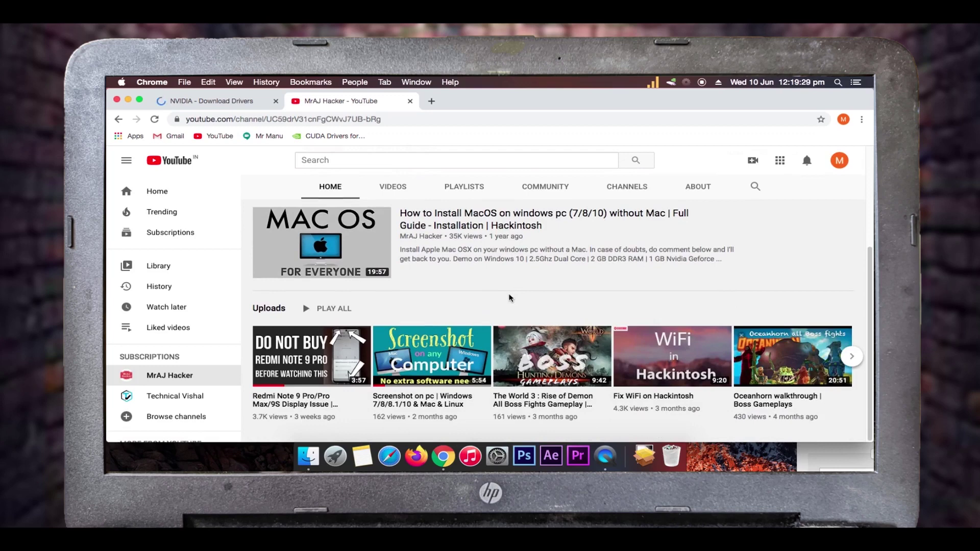
scroll(511, 298, up, 3)
scroll(510, 299, down, 3)
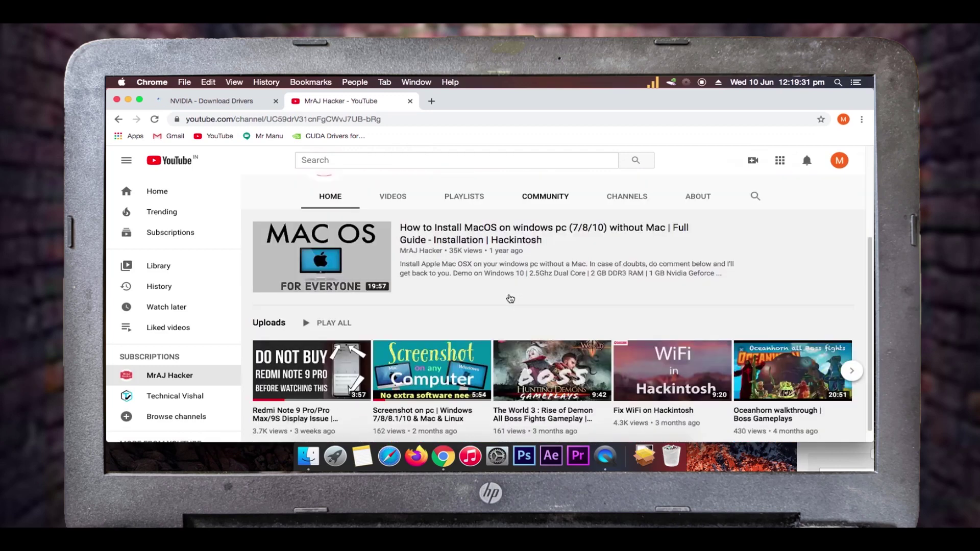
scroll(511, 298, down, 1)
scroll(505, 296, up, 3)
scroll(422, 264, up, 3)
click(393, 327)
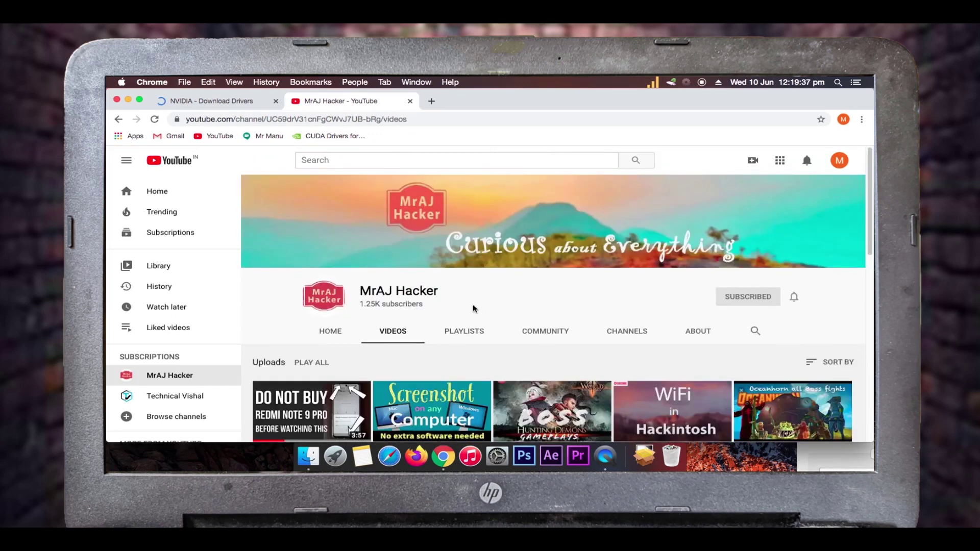
scroll(473, 304, down, 5)
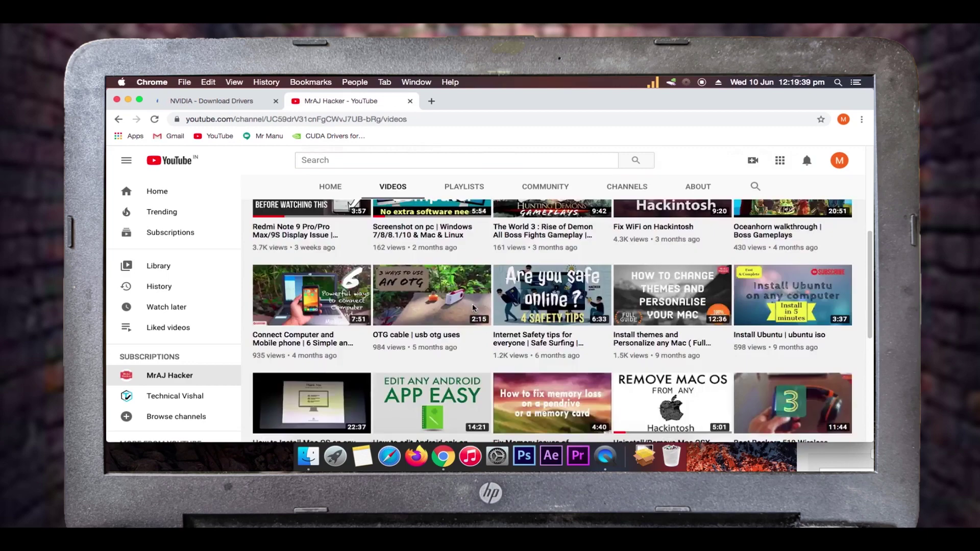
scroll(473, 304, down, 5)
scroll(438, 212, down, 3)
Step: Look through the Playlists, Community and Channels tabs, then return to Home
click(463, 187)
scroll(432, 326, down, 2)
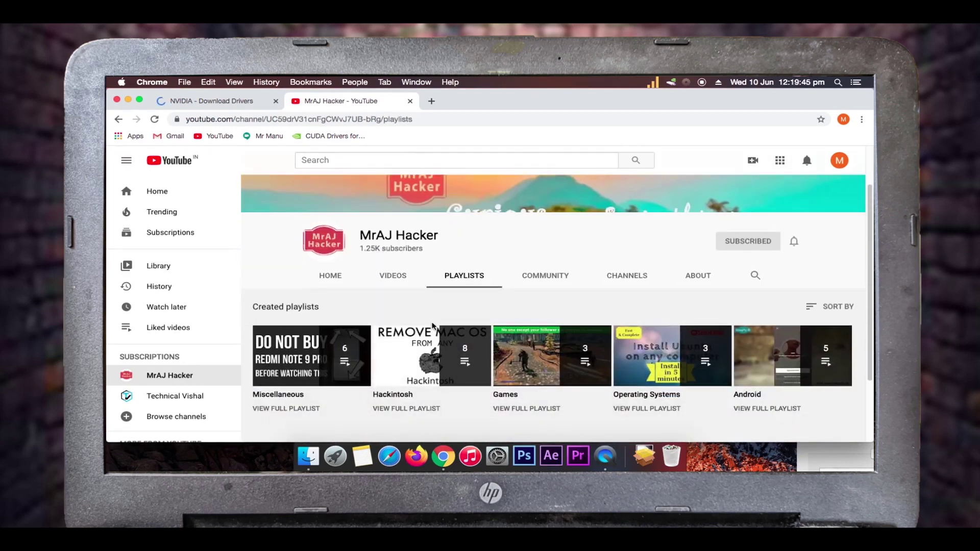
click(536, 276)
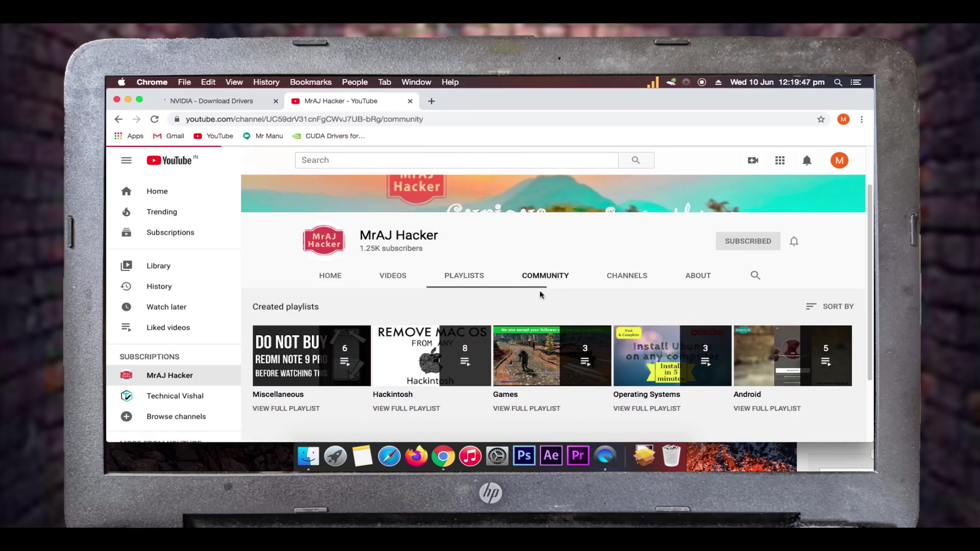
click(631, 332)
click(332, 332)
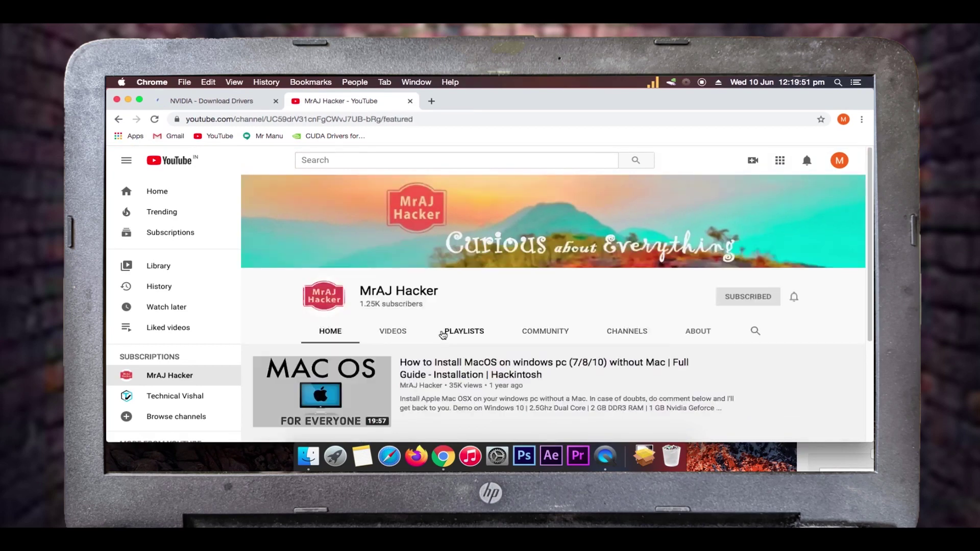
scroll(444, 332, down, 2)
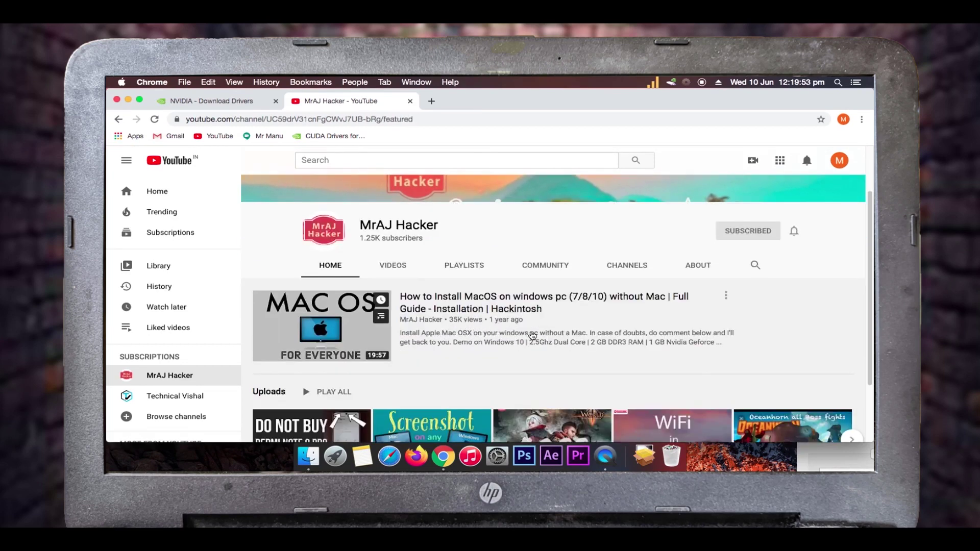
scroll(548, 334, down, 3)
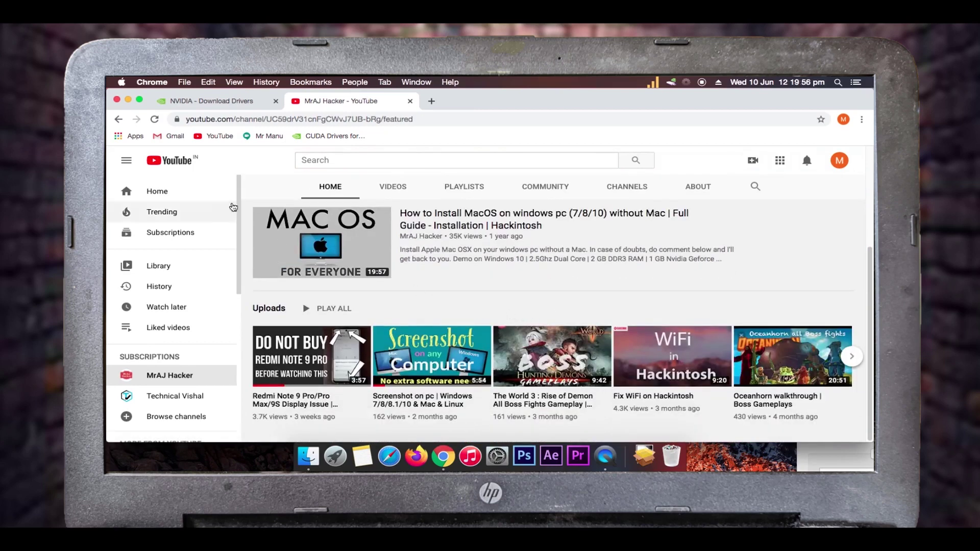
Step: Close the YouTube tab, download cudadriver-7.0.64-macos.dmg, and minimize Chrome
click(409, 102)
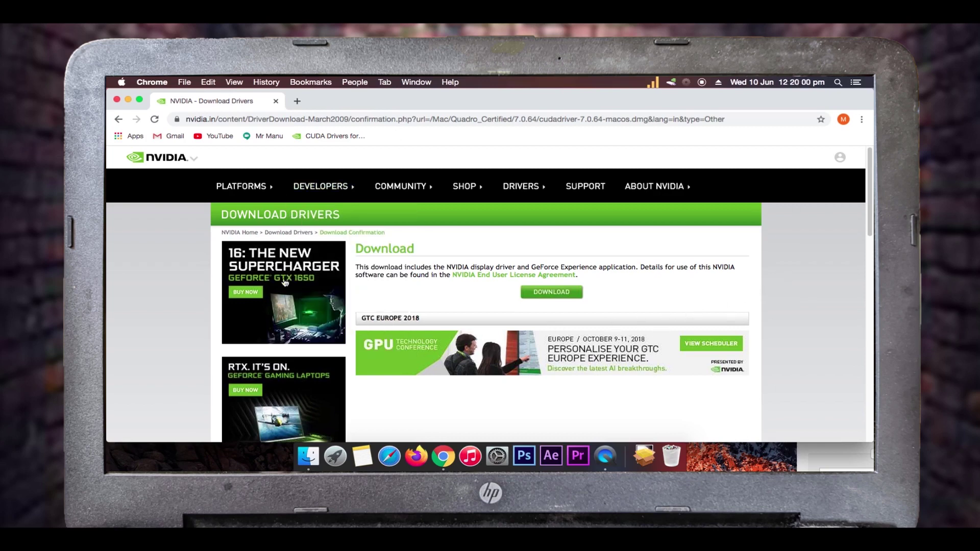
mouse_move(254, 178)
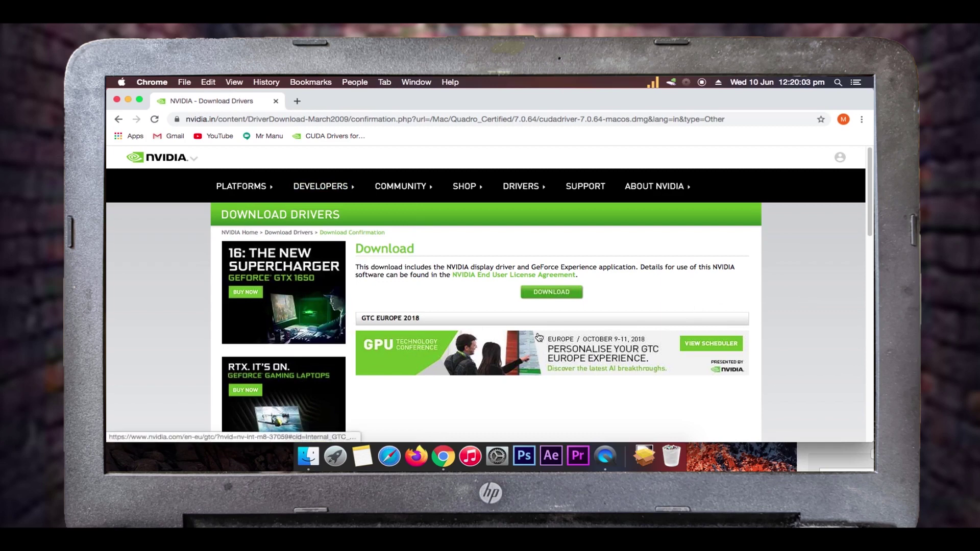
click(551, 292)
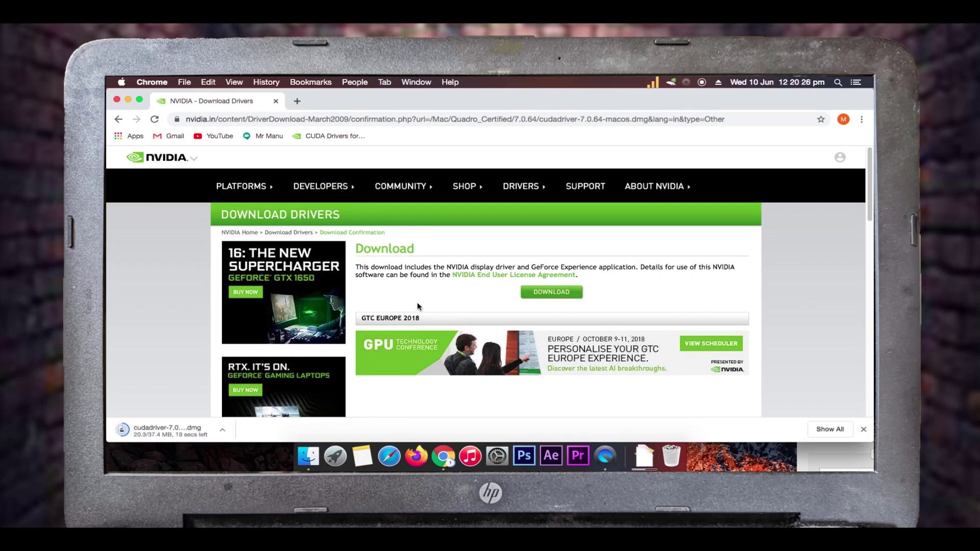
key(super+m)
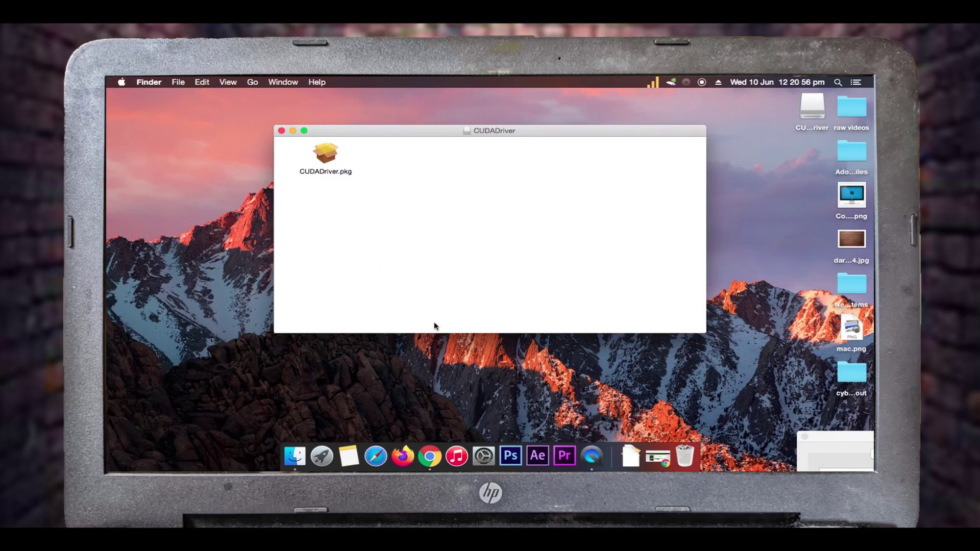
Step: Try to open CUDADriver.pkg and dismiss the unidentified developer warning
click(325, 160)
double_click(325, 159)
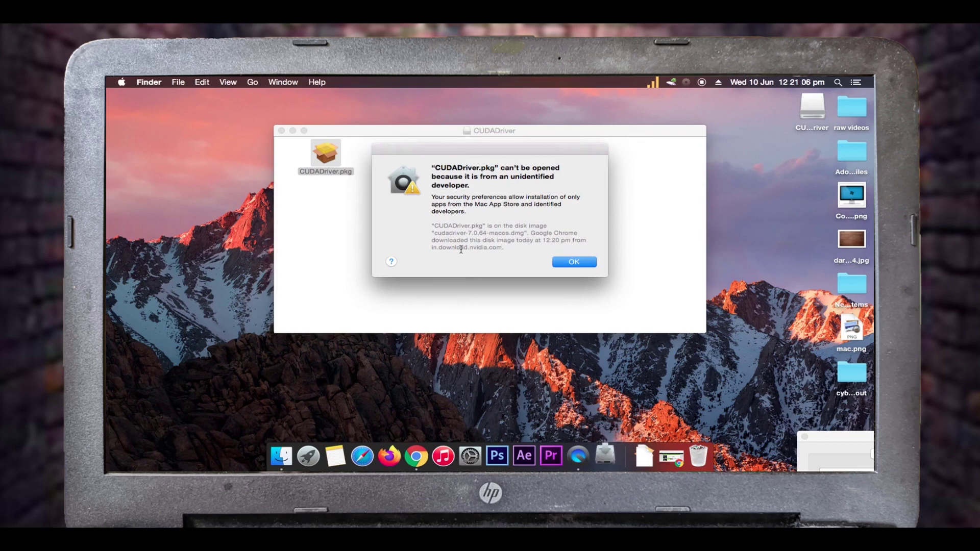
click(582, 264)
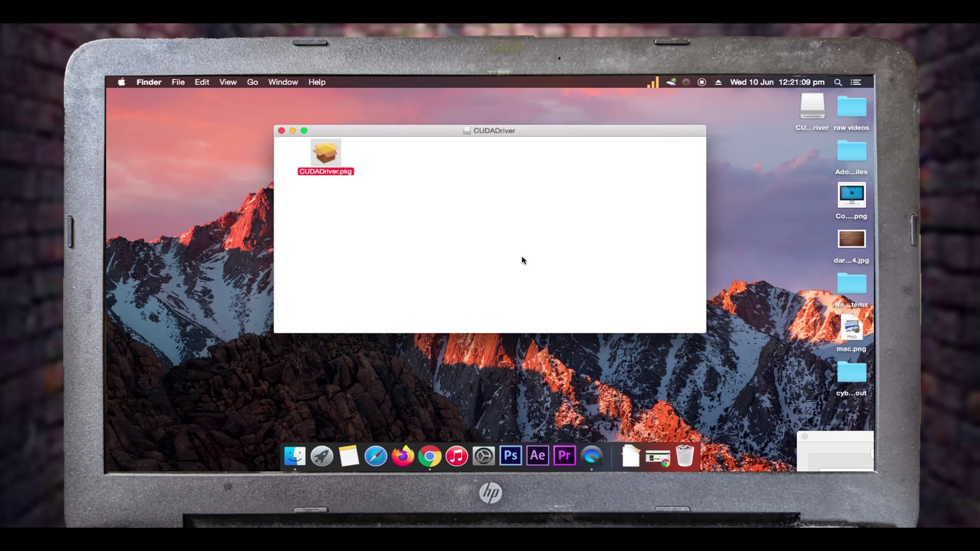
Step: Open CUDADriver.pkg with Installer, confirming past the unidentified developer warning
right_click(327, 159)
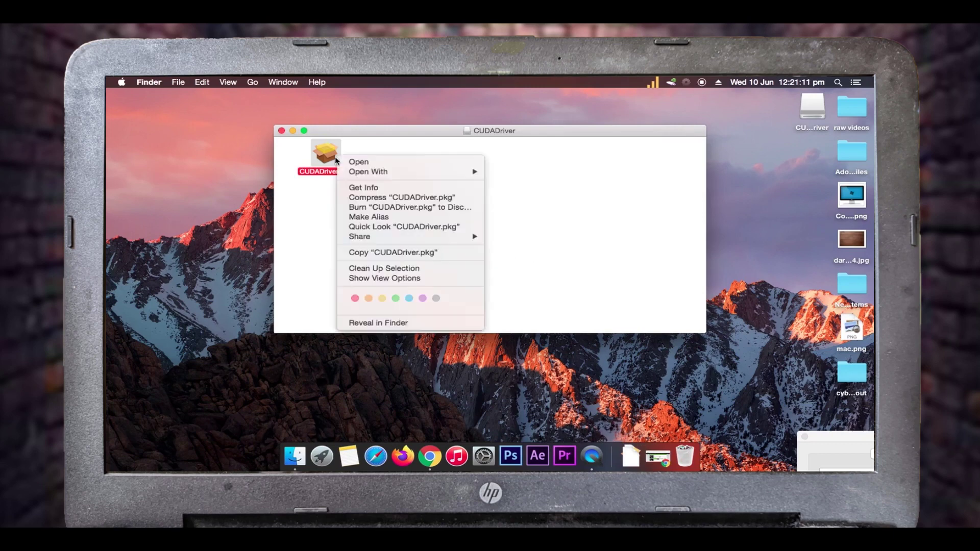
mouse_move(398, 174)
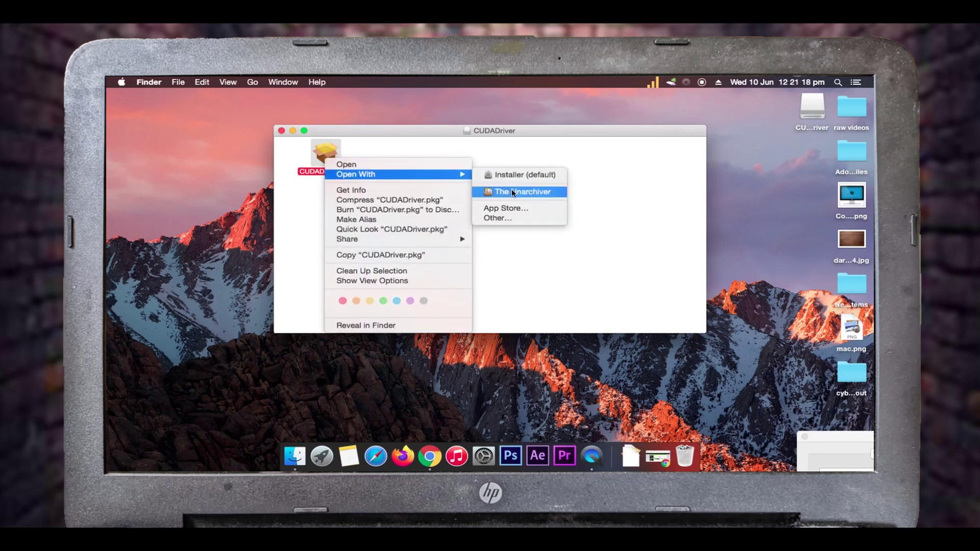
click(518, 177)
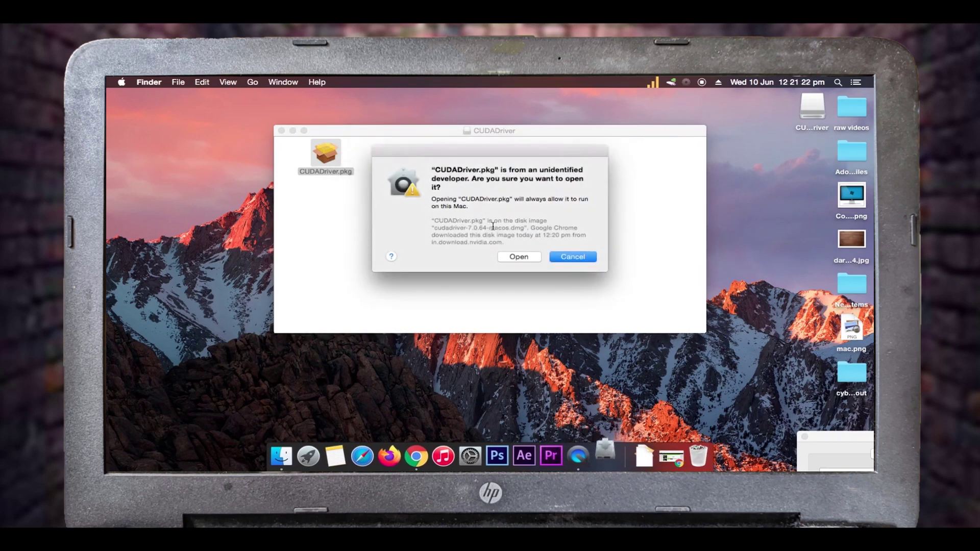
click(523, 258)
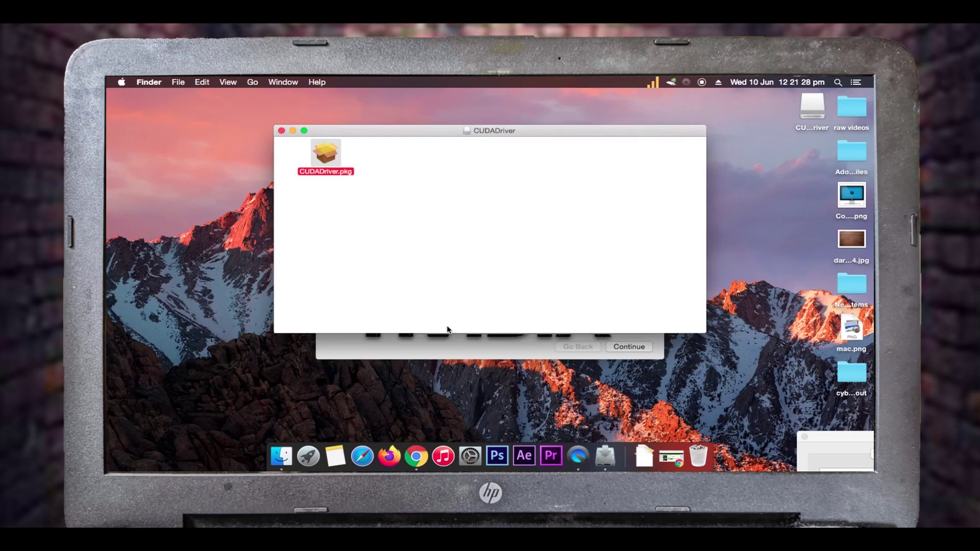
click(449, 346)
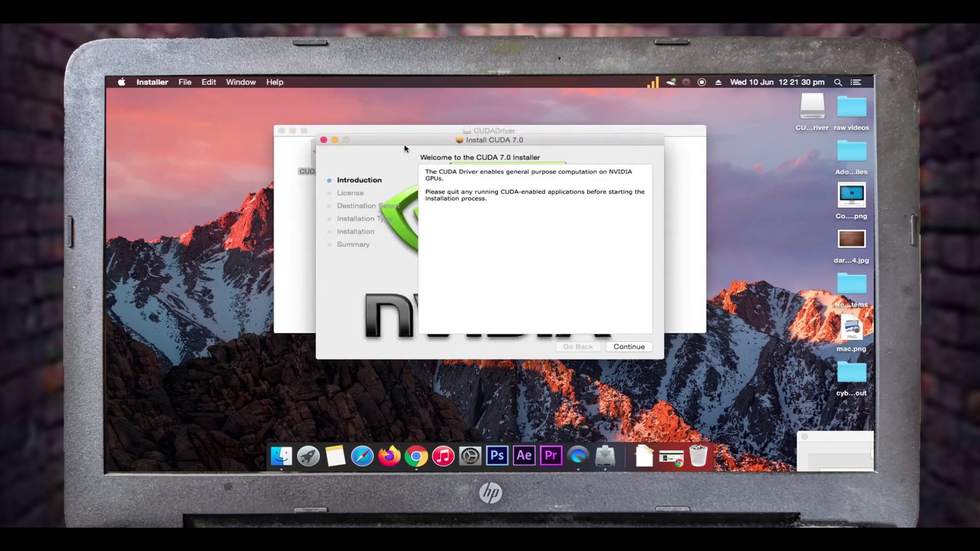
Step: Advance past the CUDA 7.0 introduction and agree to the software license
mouse_move(412, 139)
mouse_down()
mouse_move(428, 137)
mouse_move(402, 149)
mouse_up()
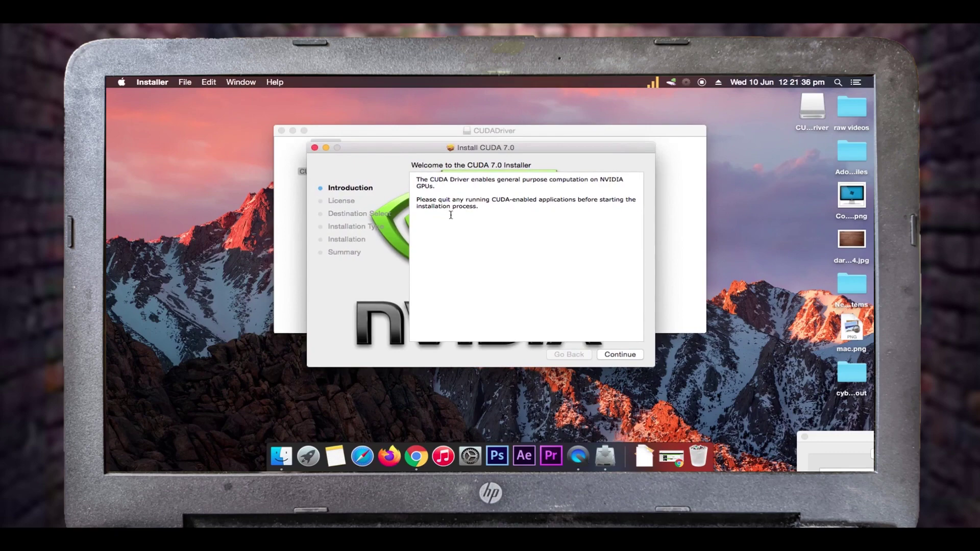
click(609, 357)
scroll(465, 233, down, 5)
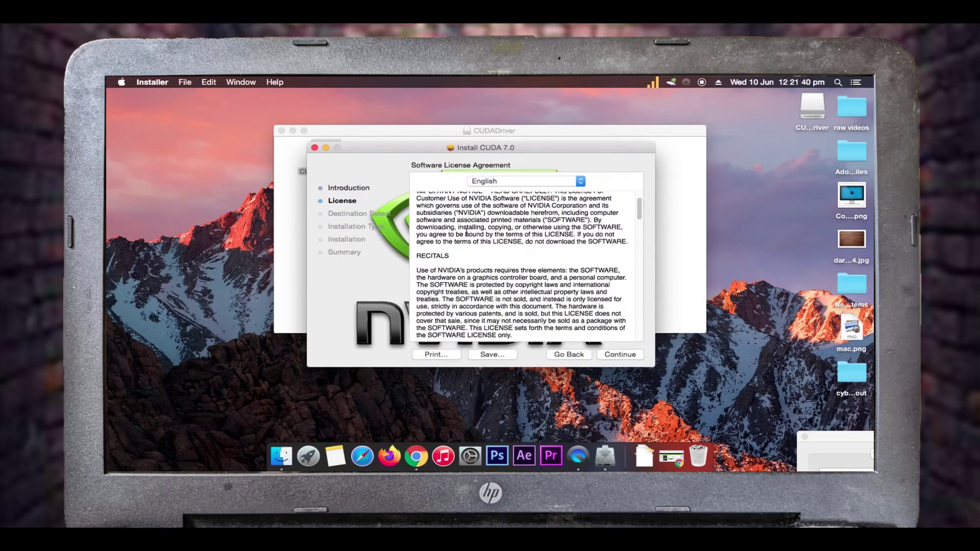
scroll(466, 232, down, 20)
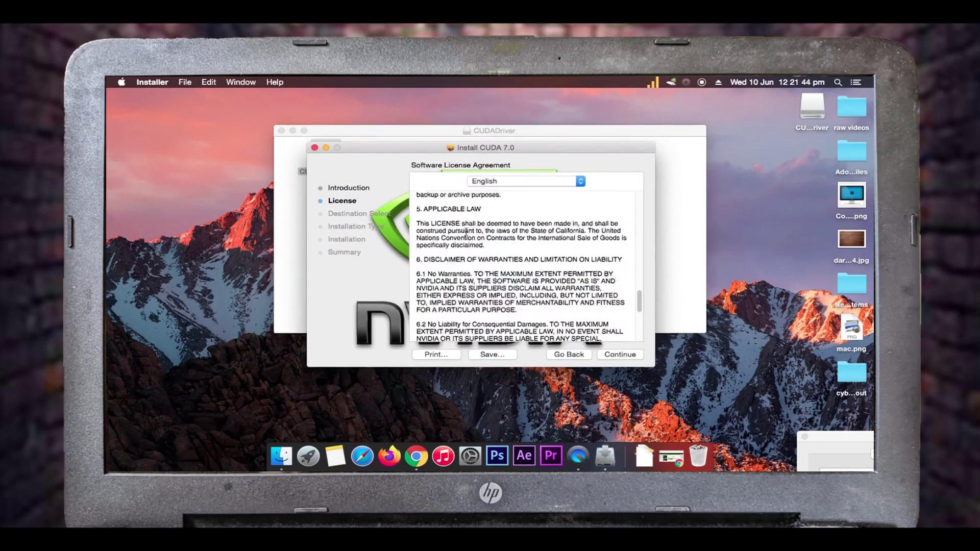
click(619, 357)
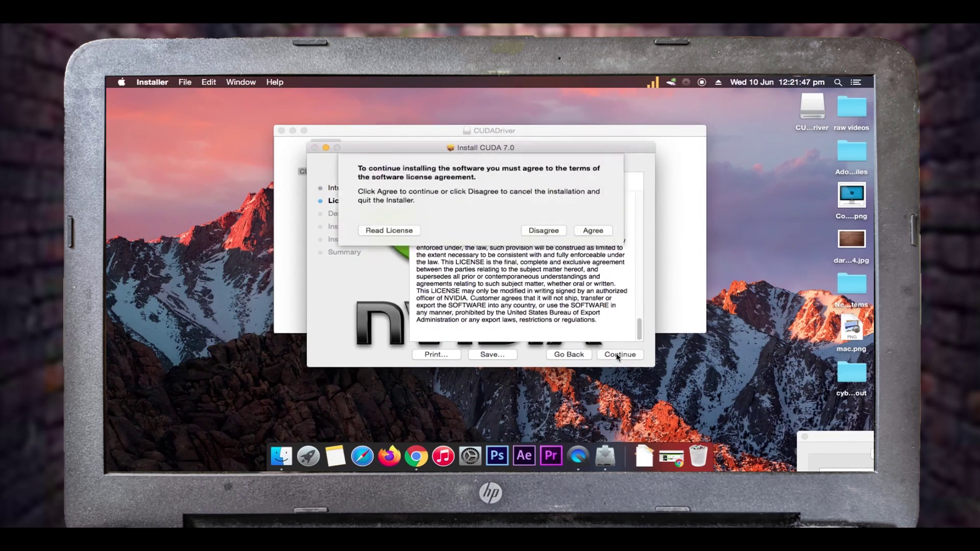
click(595, 231)
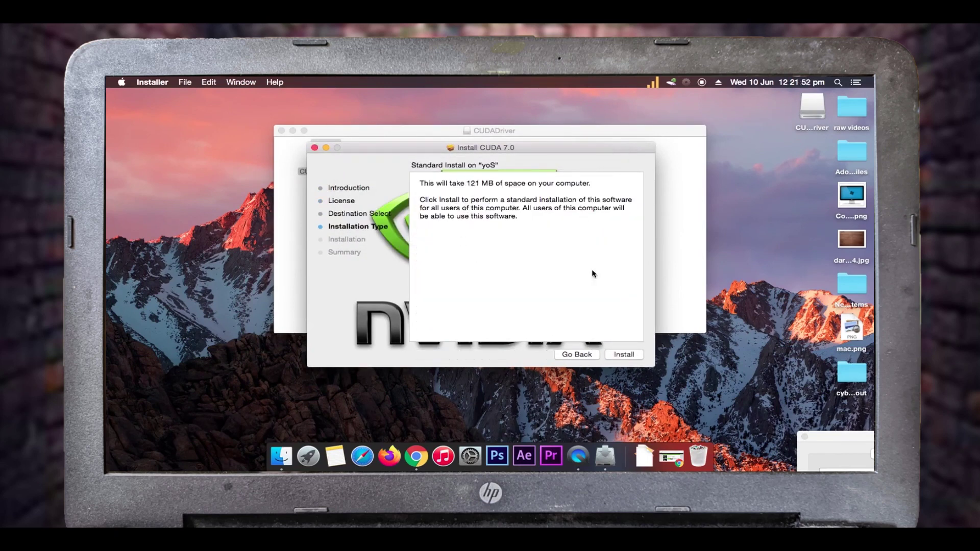
Step: Authorise the installation with the admin password and let CUDA 7.0 finish installing
text(••••)
key(Return)
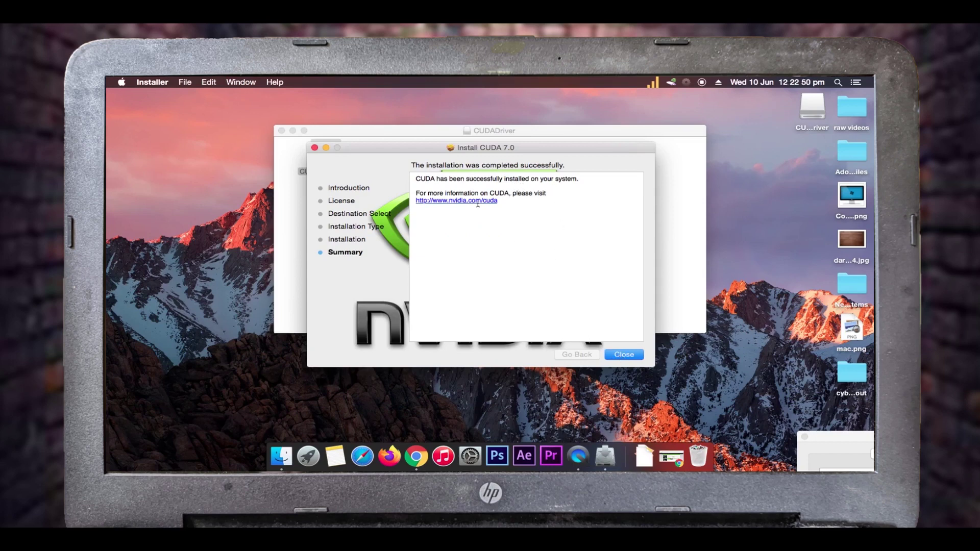
drag(424, 152, 399, 142)
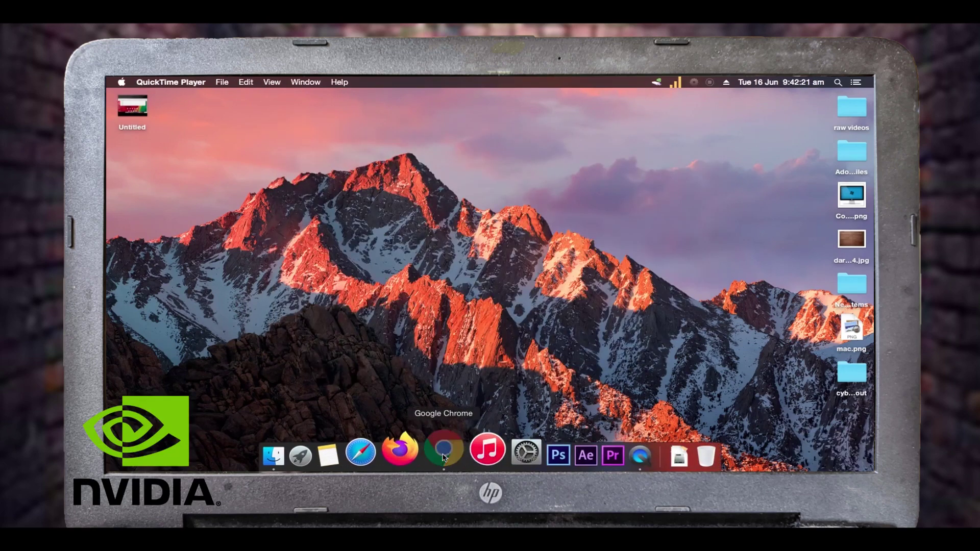
Step: In a new Chrome tab, edit the autocompleted query to 'nvidia web driver nvidia 210'
click(434, 451)
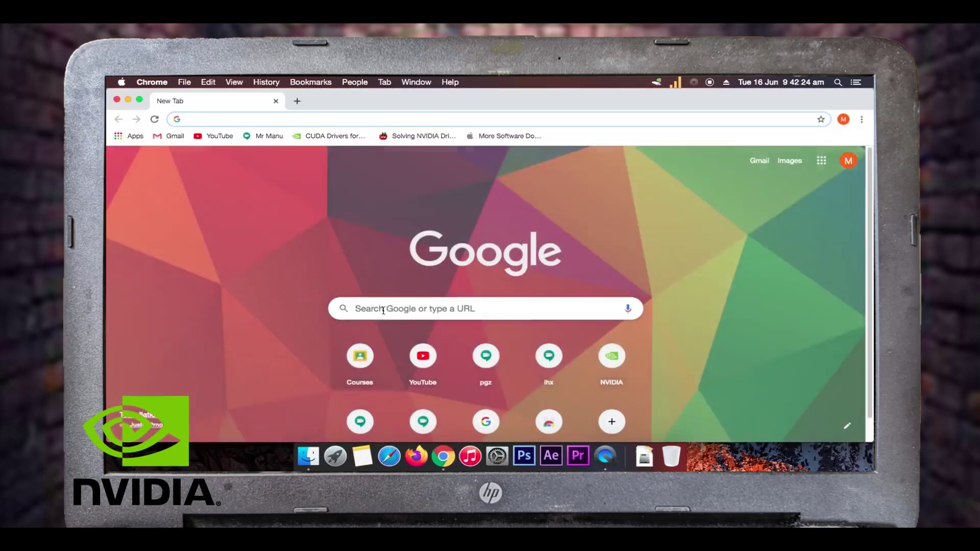
text(nvidia web driver mavericks 10.9 nvidia 210)
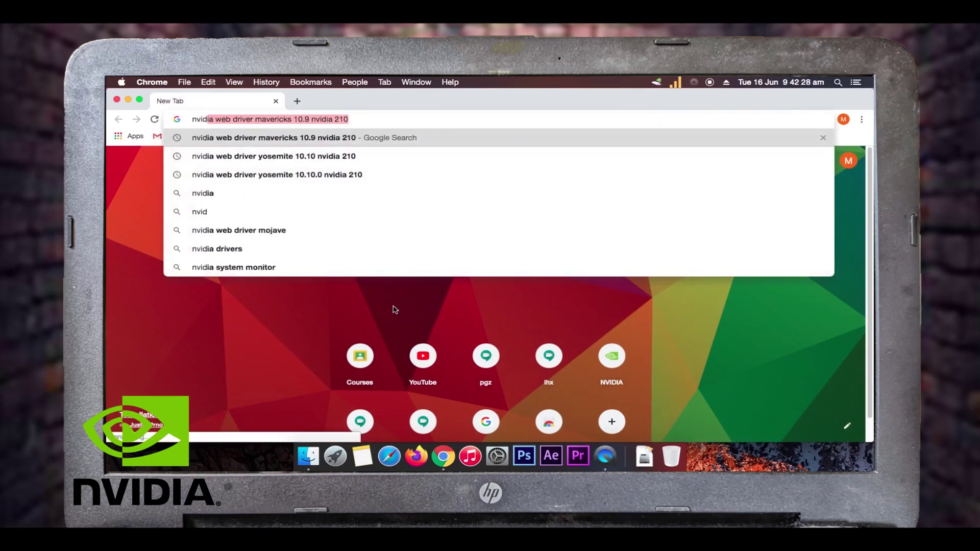
key(Return)
drag(308, 122, 309, 119)
click(304, 119)
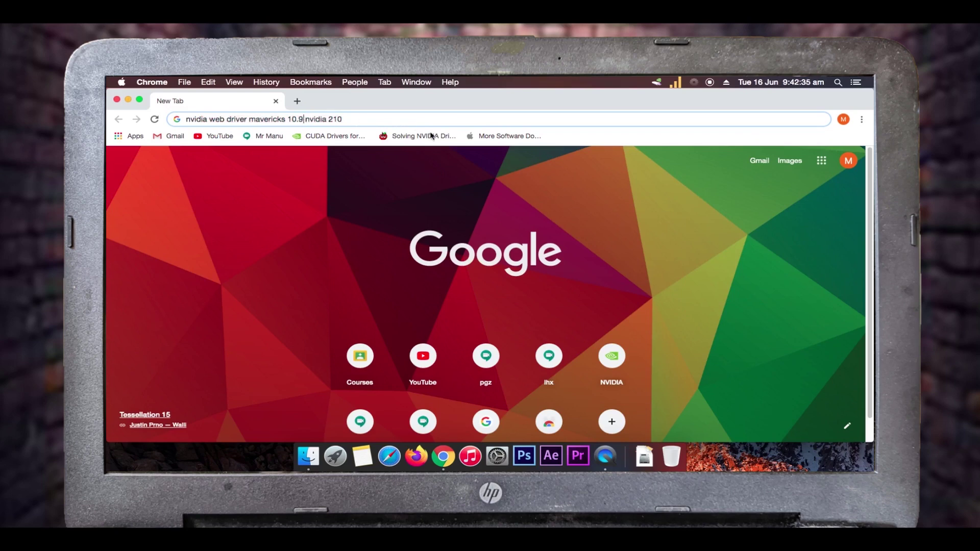
key(BackSpace)
key(BackSpace)
key(BackSpace)
key(BackSpace)
key(BackSpace)
key(BackSpace)
key(BackSpace)
key(BackSpace)
key(BackSpace)
key(BackSpace)
key(BackSpace)
key(BackSpace)
key(BackSpace)
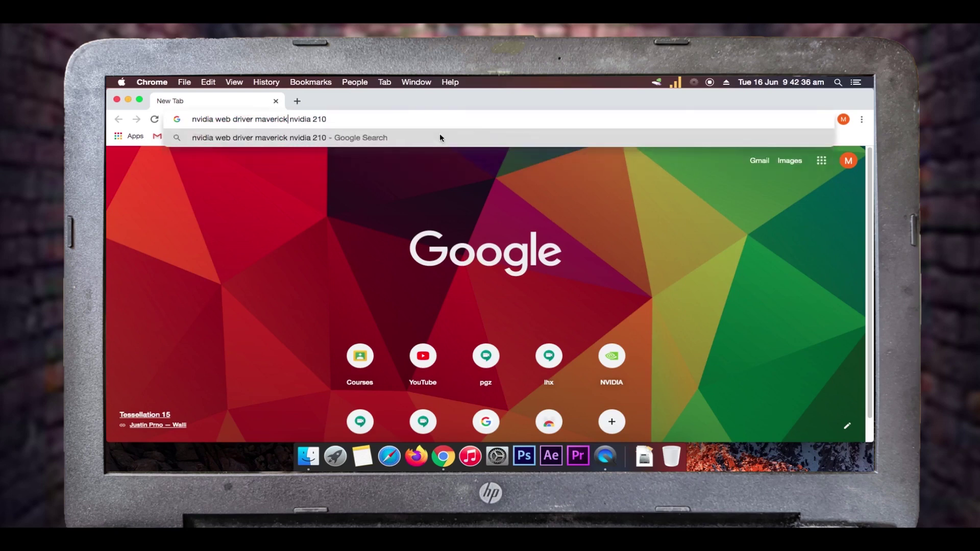
key(BackSpace)
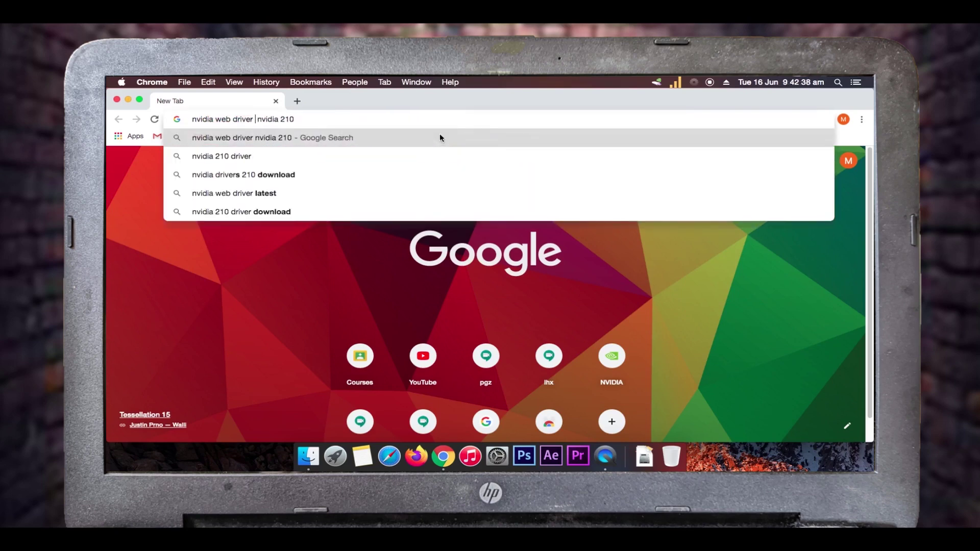
click(122, 82)
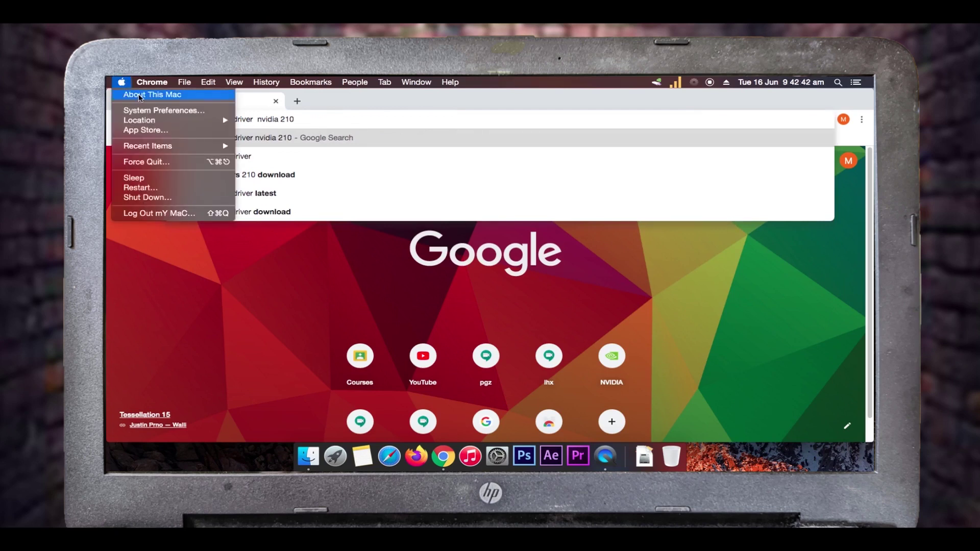
key(Escape)
click(155, 115)
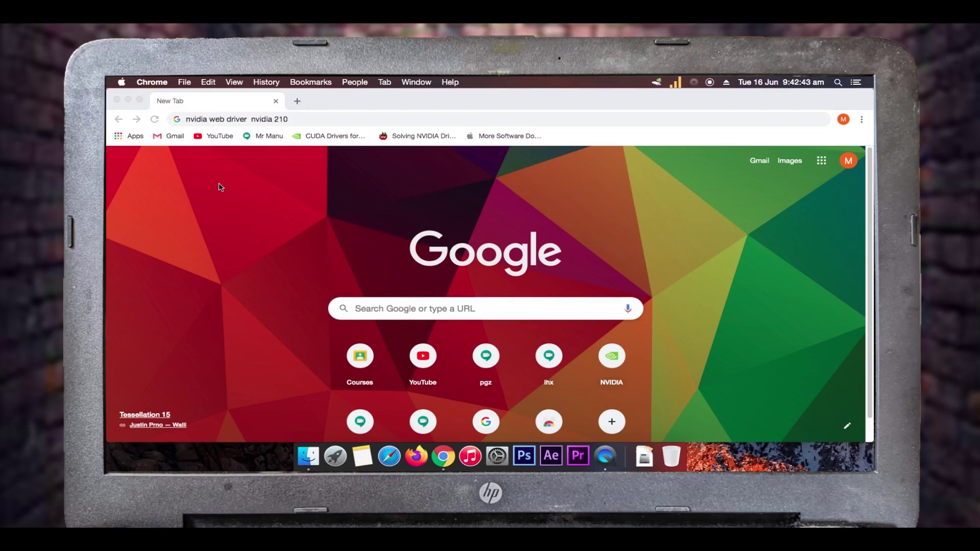
click(122, 81)
click(130, 96)
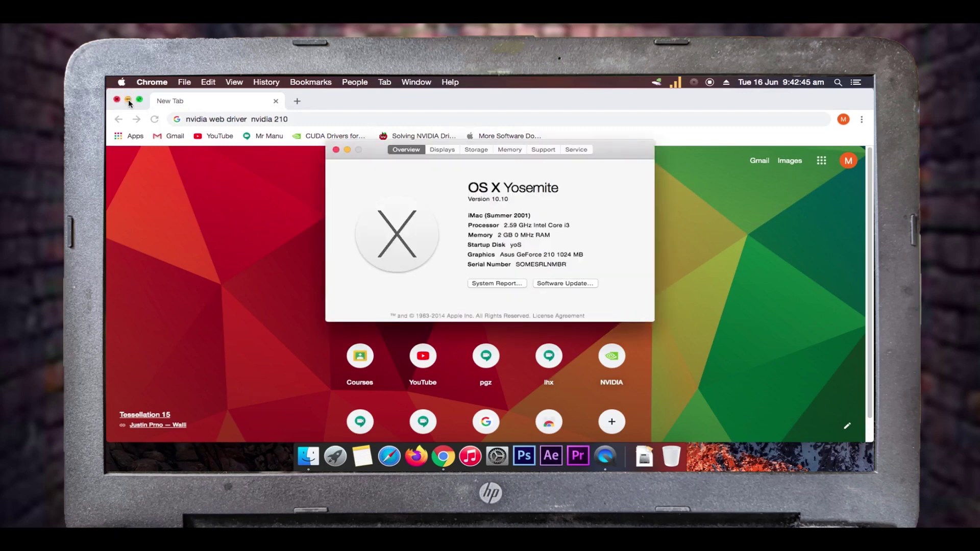
click(482, 202)
drag(508, 200, 493, 200)
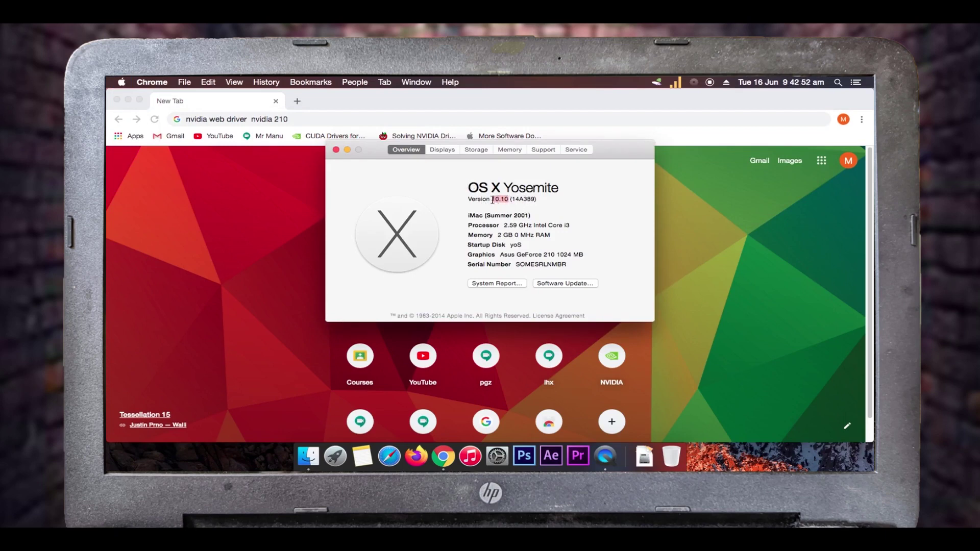
click(336, 150)
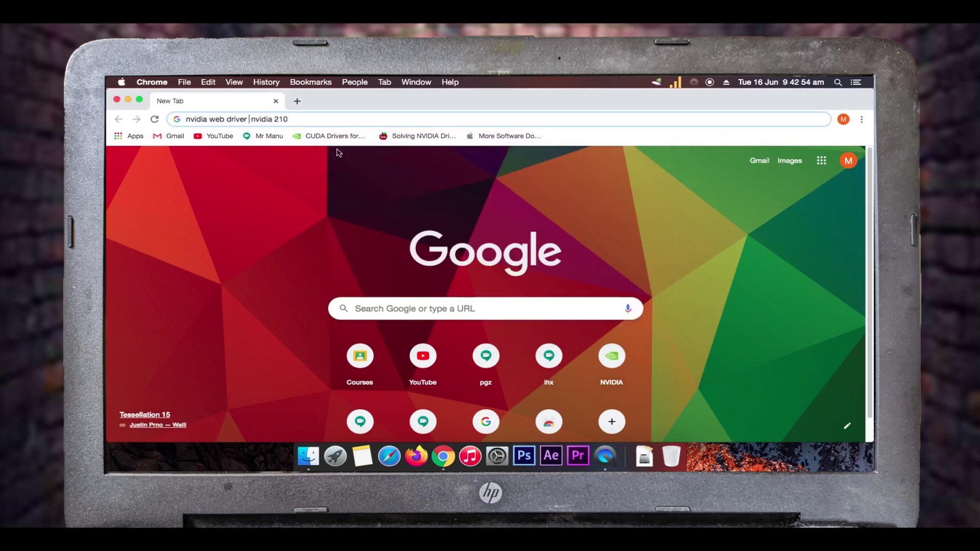
Step: Insert 'yosemite 10.10' and search 'nvidia web driver yosemite 10.10 nvidia 210'
click(249, 123)
text(yosemi)
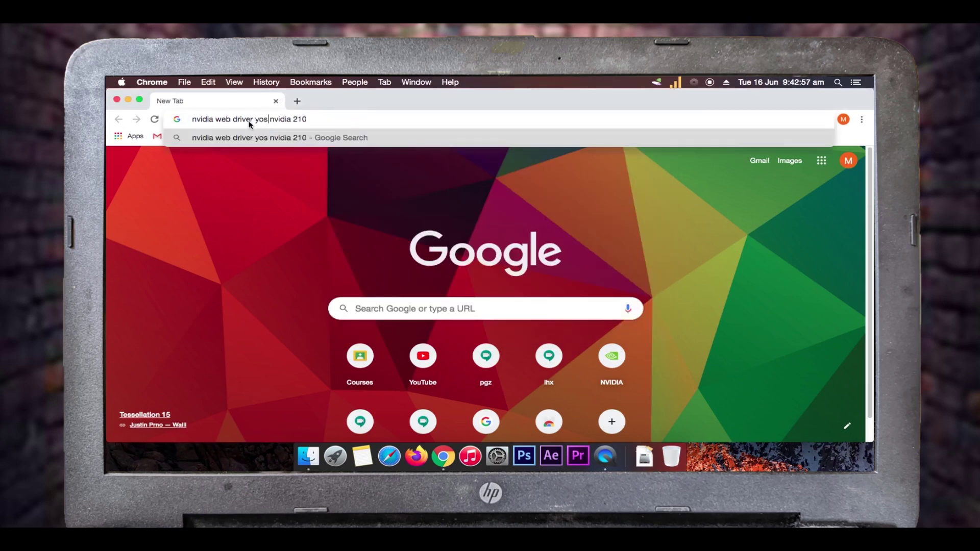
text(te)
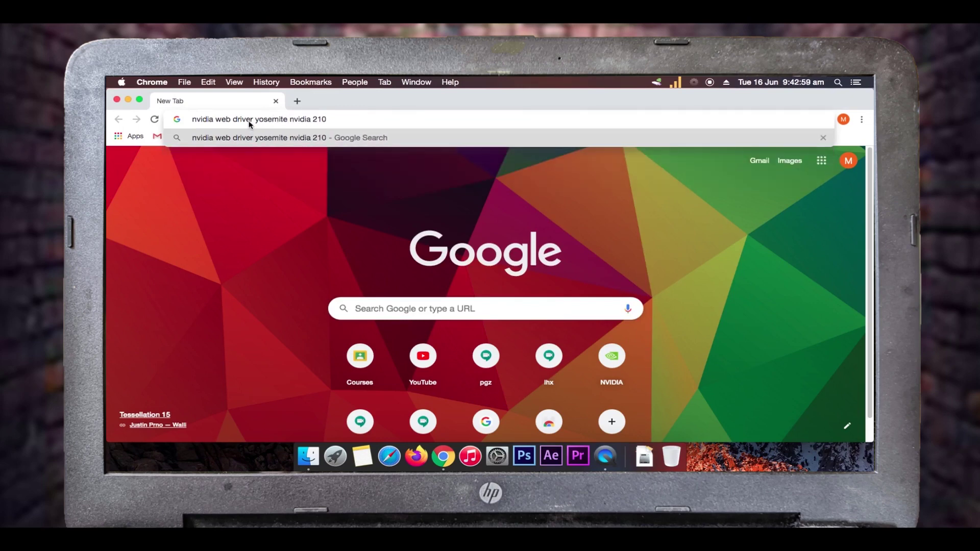
text( 10)
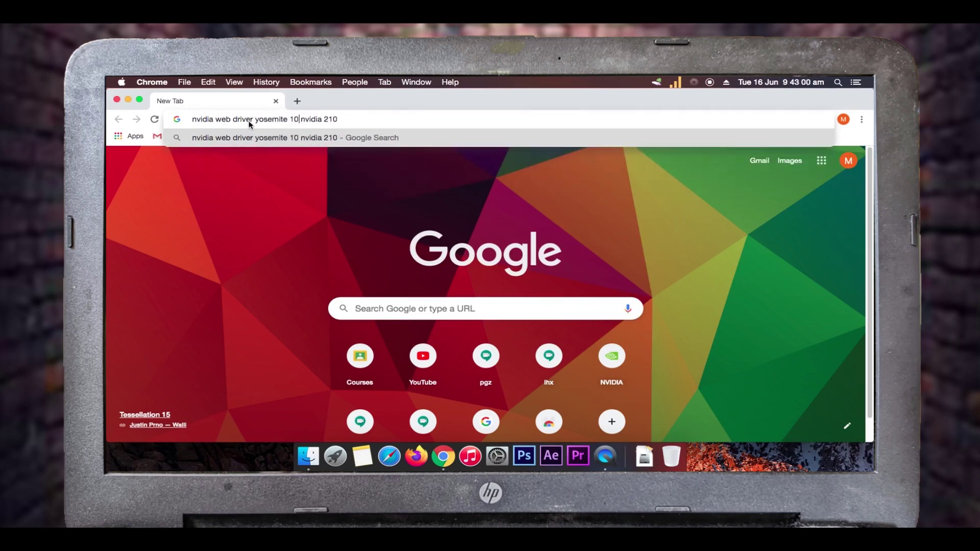
text(.10)
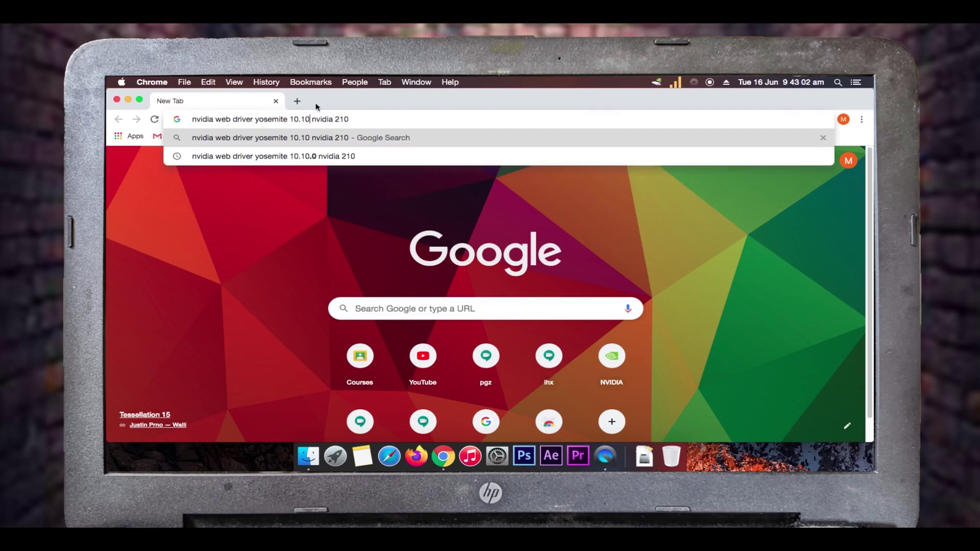
key(Return)
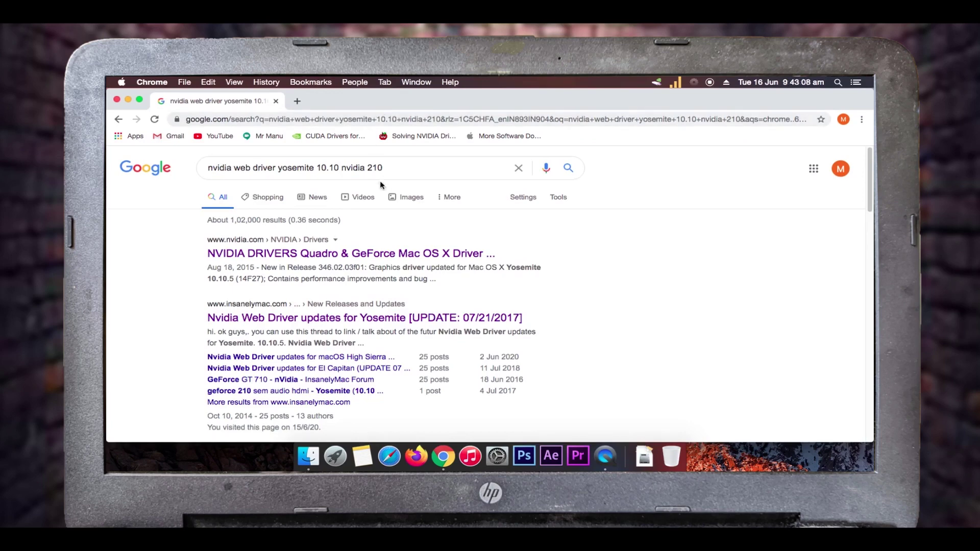
scroll(411, 311, down, 2)
scroll(412, 302, down, 3)
scroll(414, 301, up, 5)
click(364, 256)
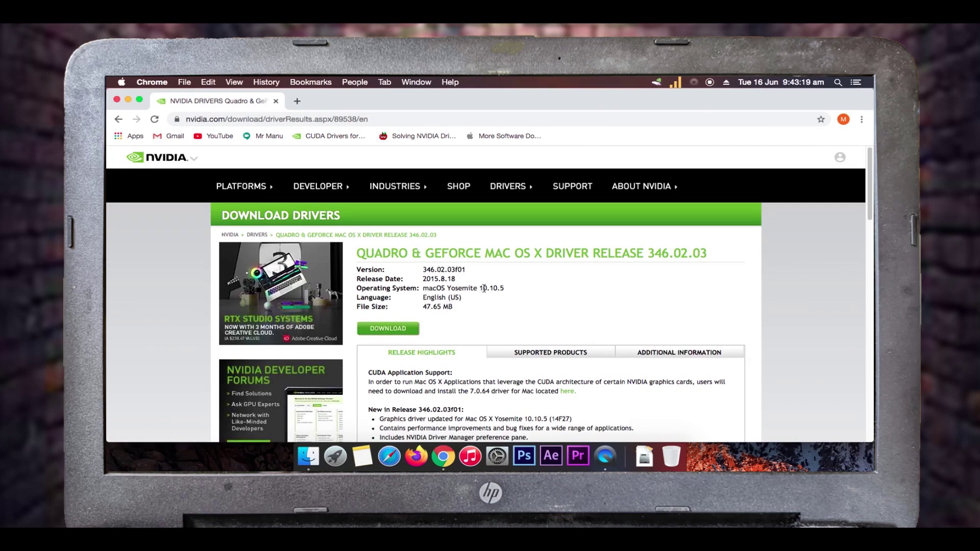
drag(478, 288, 508, 293)
click(568, 290)
scroll(534, 295, down, 10)
scroll(534, 291, up, 10)
scroll(534, 291, down, 10)
scroll(537, 292, up, 3)
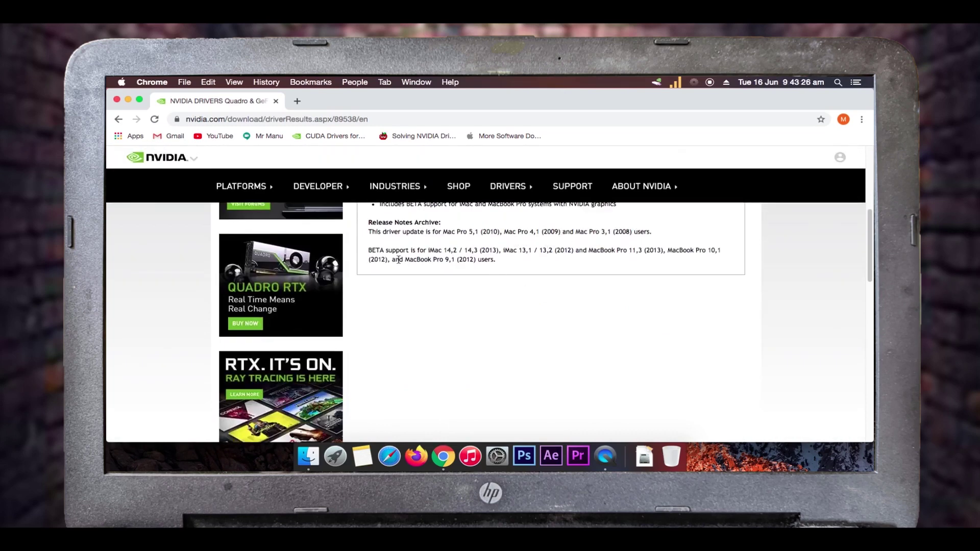
scroll(467, 264, up, 10)
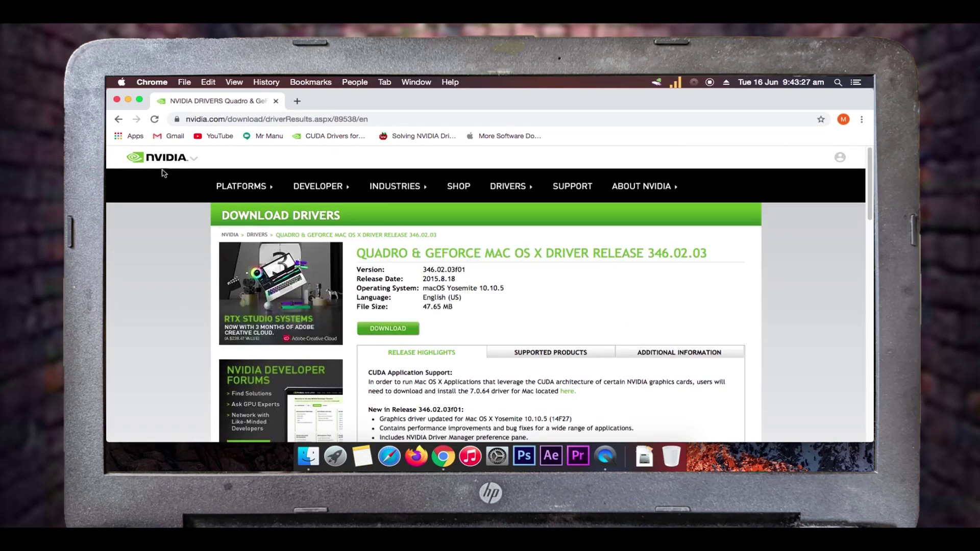
click(119, 120)
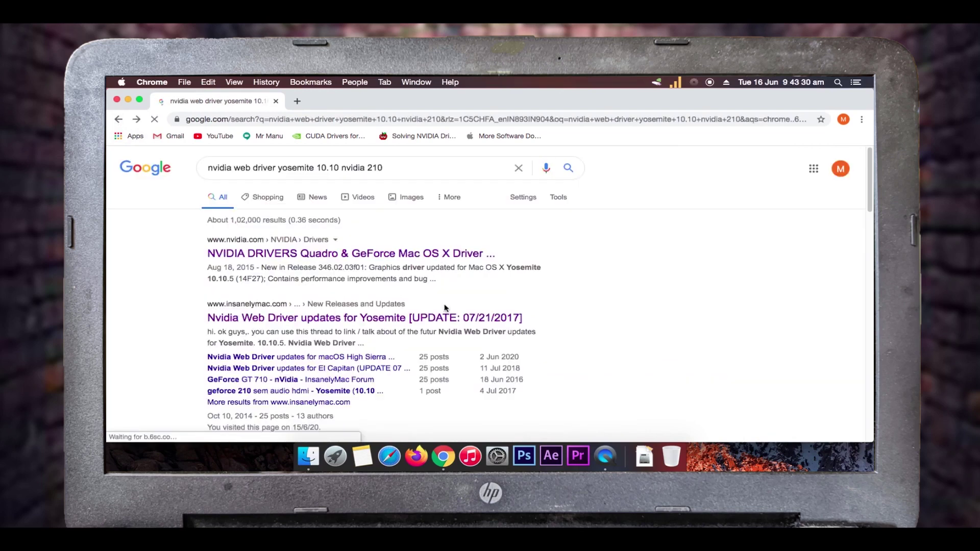
scroll(443, 307, down, 2)
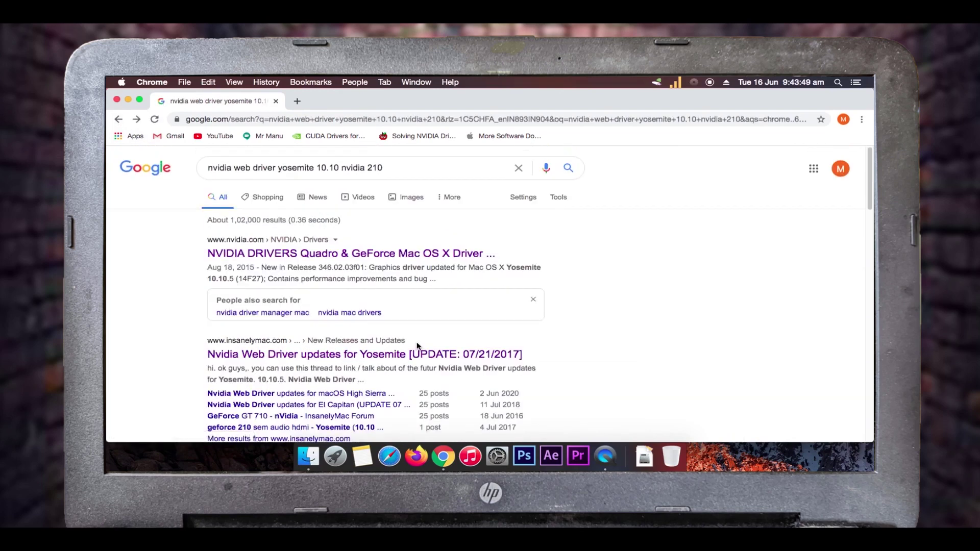
Step: Download 'Nvidia Web Driver - 343.01.01f03' from the InsanelyMac thread's 10.10.0 section
click(291, 358)
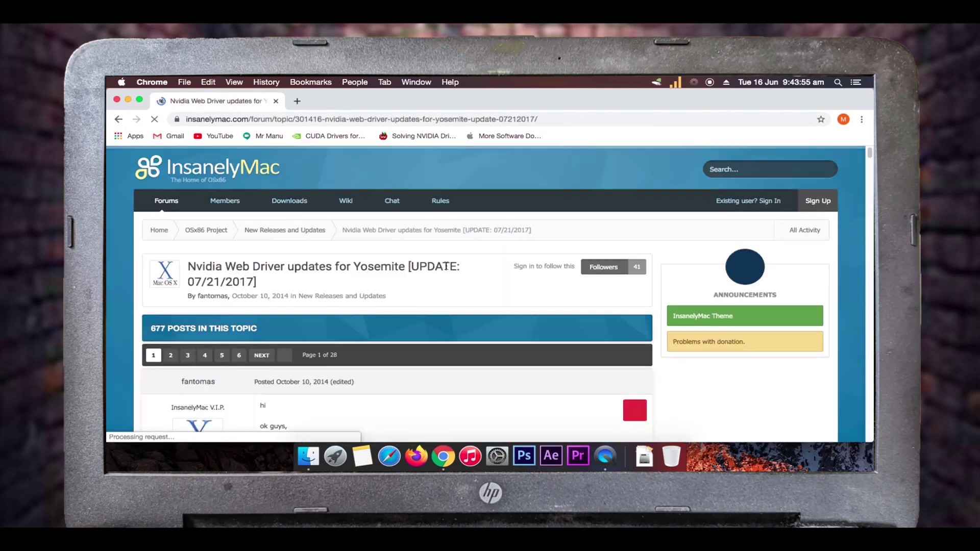
scroll(483, 281, down, 3)
scroll(484, 280, down, 4)
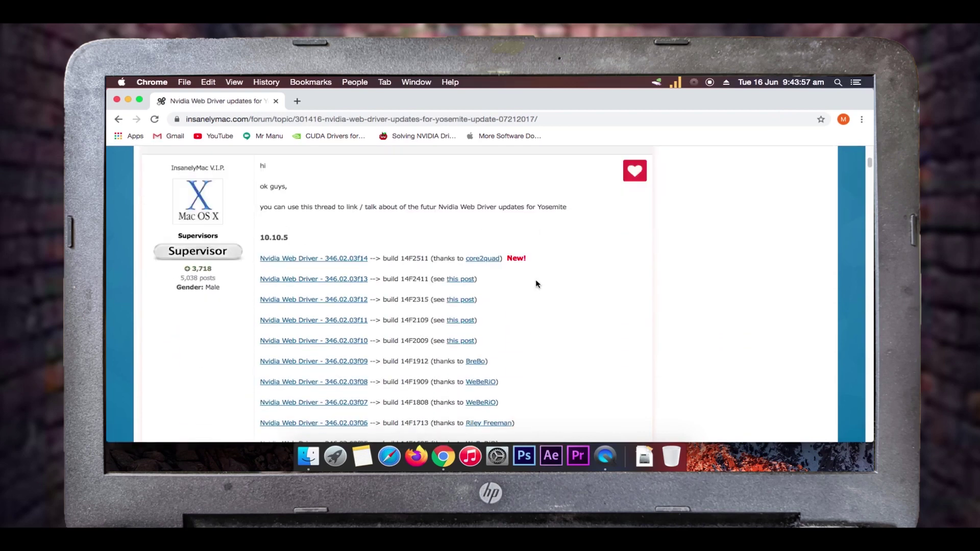
scroll(536, 282, down, 6)
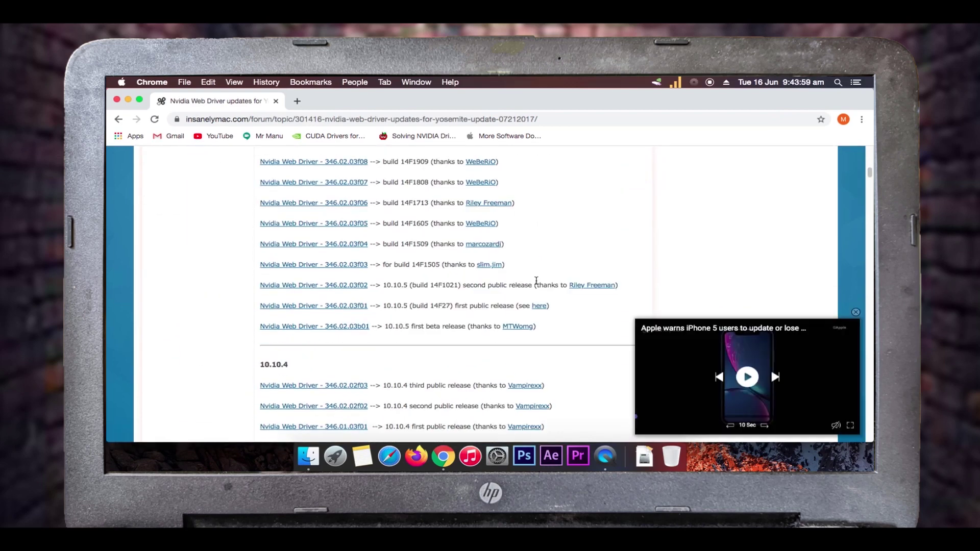
scroll(586, 274, down, 15)
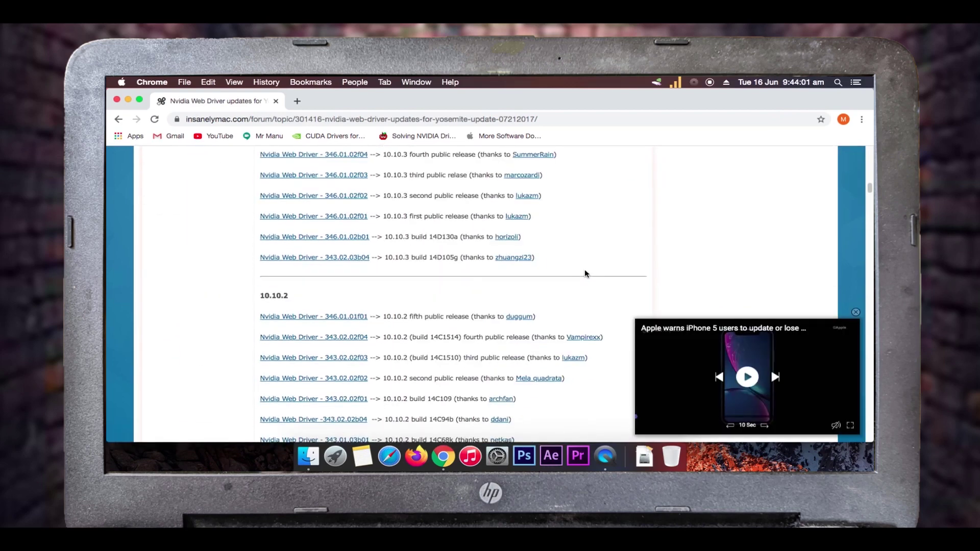
scroll(410, 291, down, 1)
scroll(408, 299, down, 1)
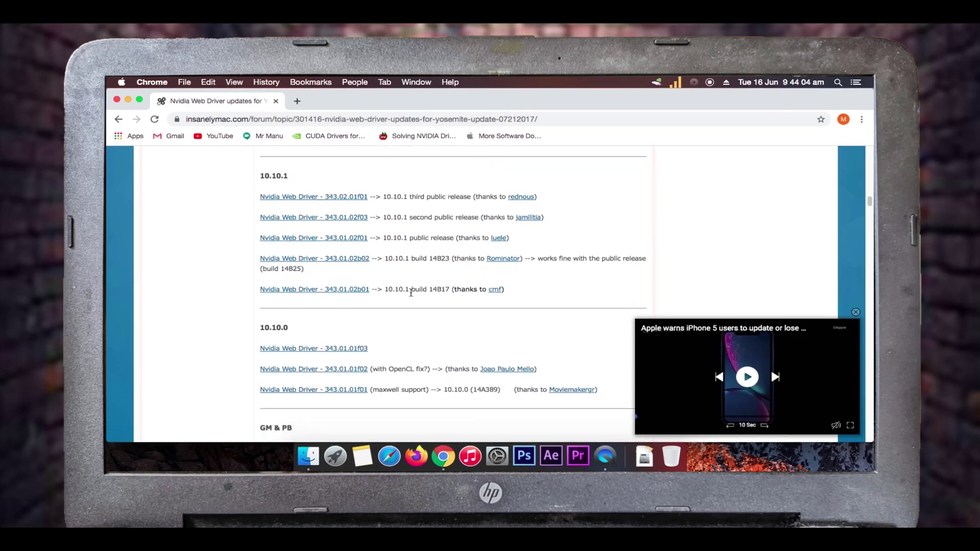
click(332, 351)
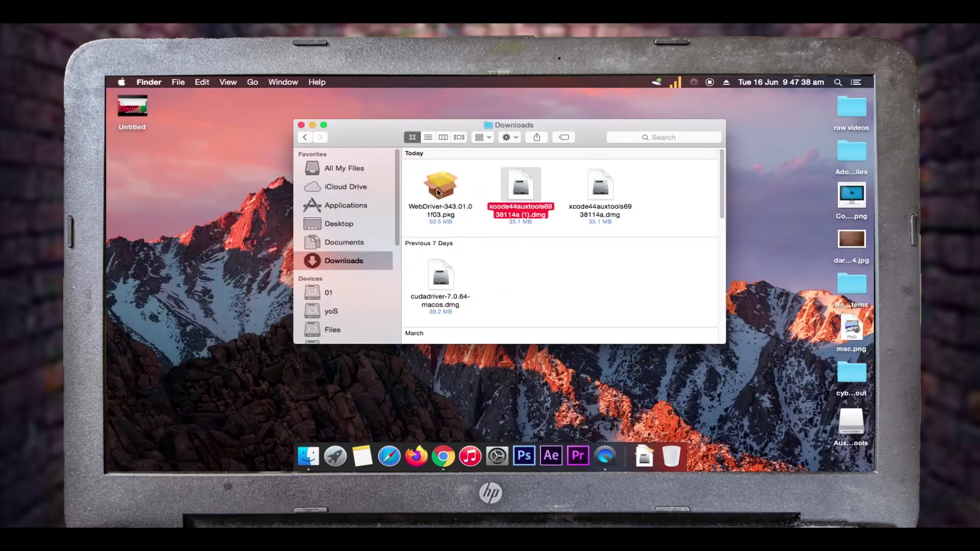
Step: Launch WebDriver-343.01.01f03.pkg from Downloads and dismiss its 'Computer not supported' alert
click(438, 192)
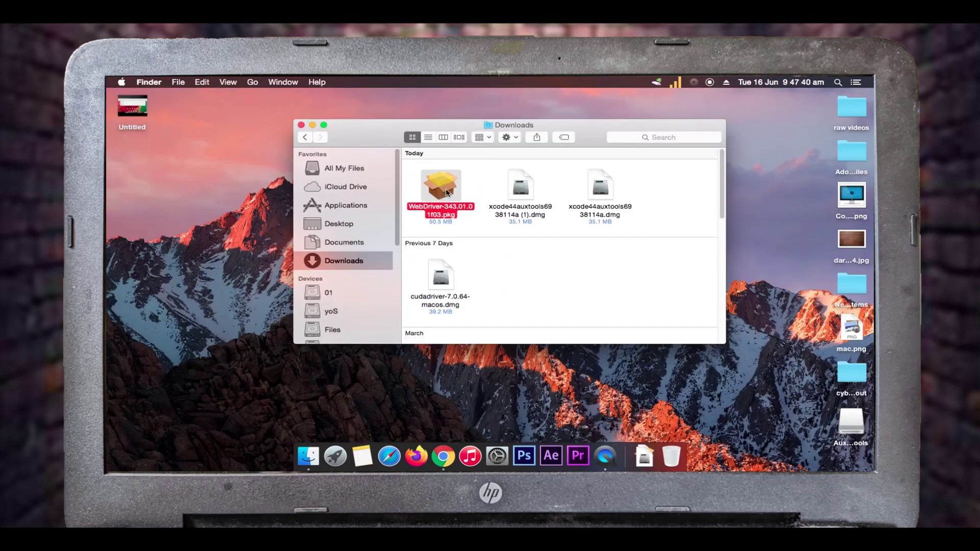
double_click(445, 191)
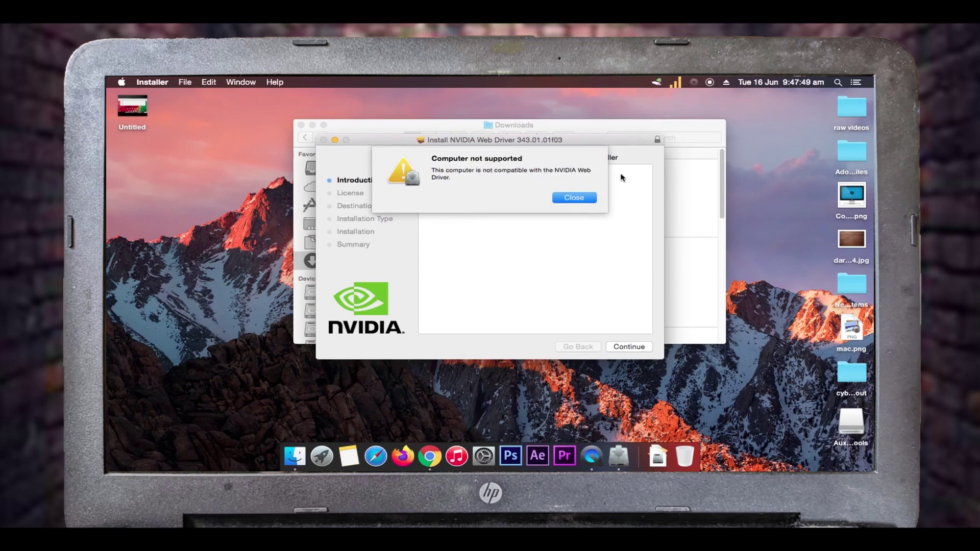
click(593, 198)
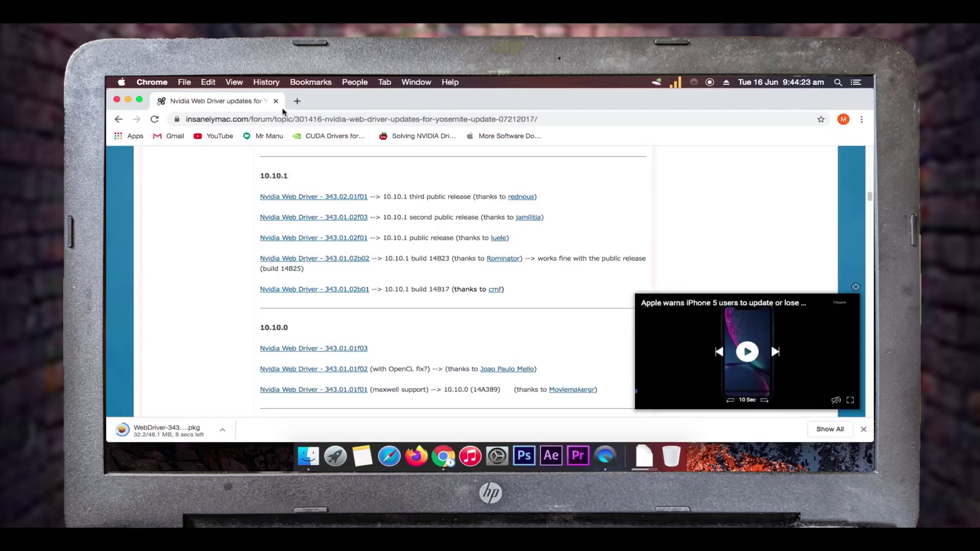
click(296, 101)
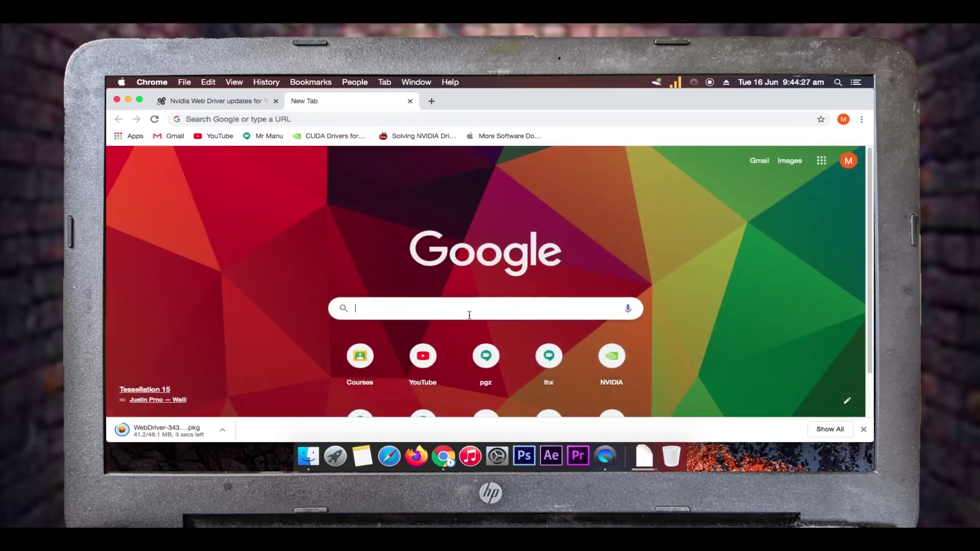
Step: Search Google for 'developer apple' and open the Apple Developer website from the results
text(deve)
key(Down)
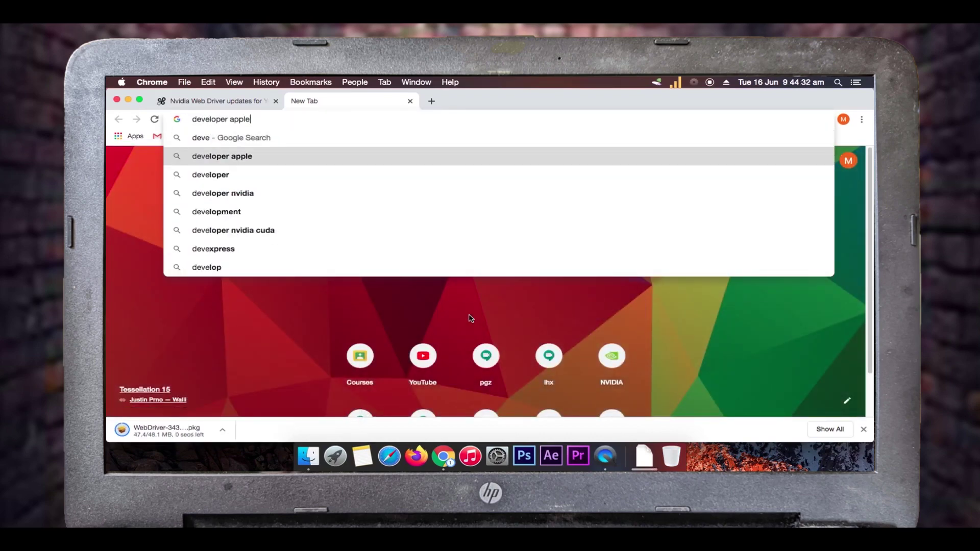
key(Return)
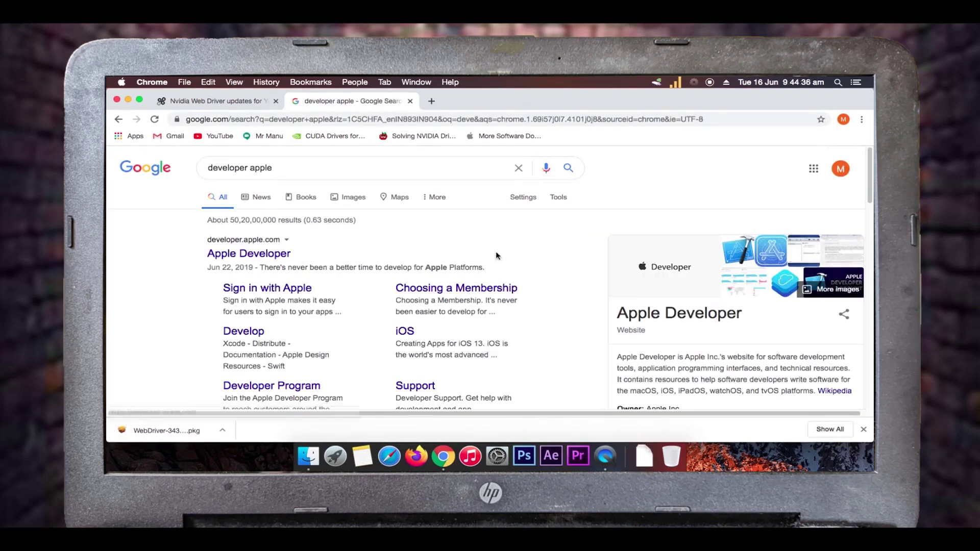
click(255, 254)
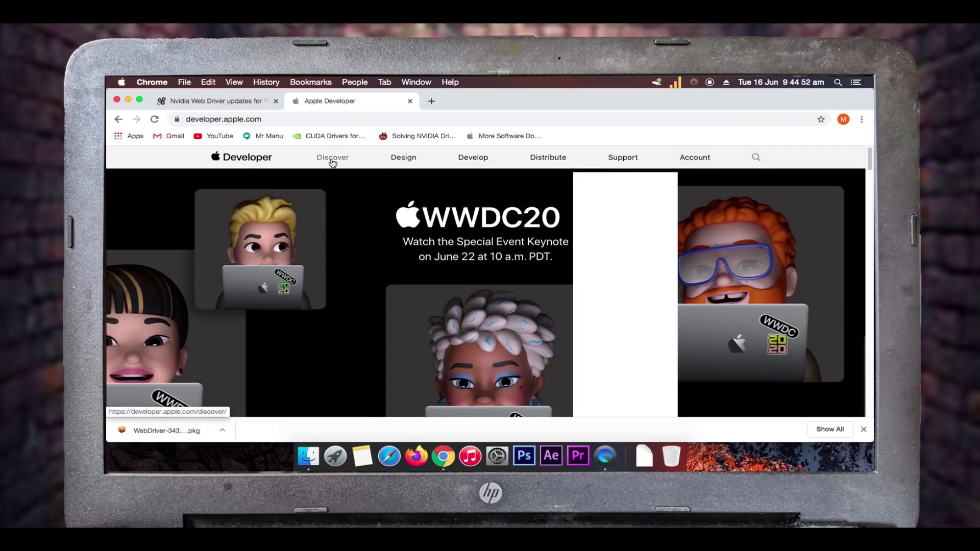
Step: Go to the developer account's More downloads page and filter it by 'auxiliary tools'
click(253, 159)
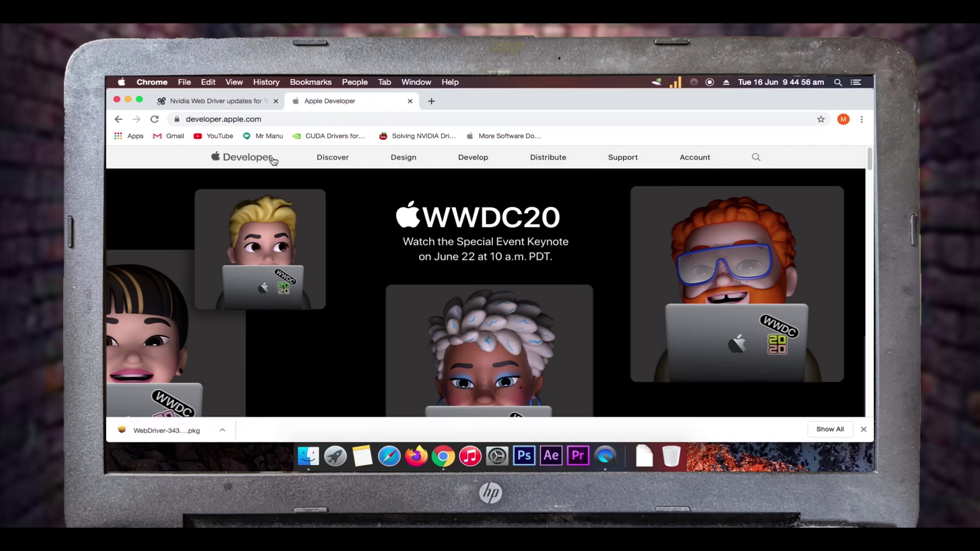
click(695, 159)
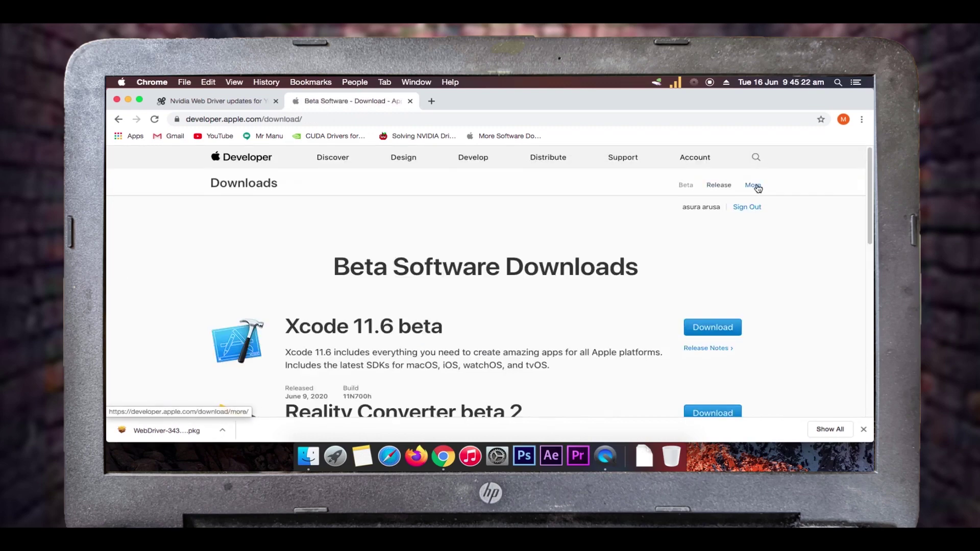
click(756, 186)
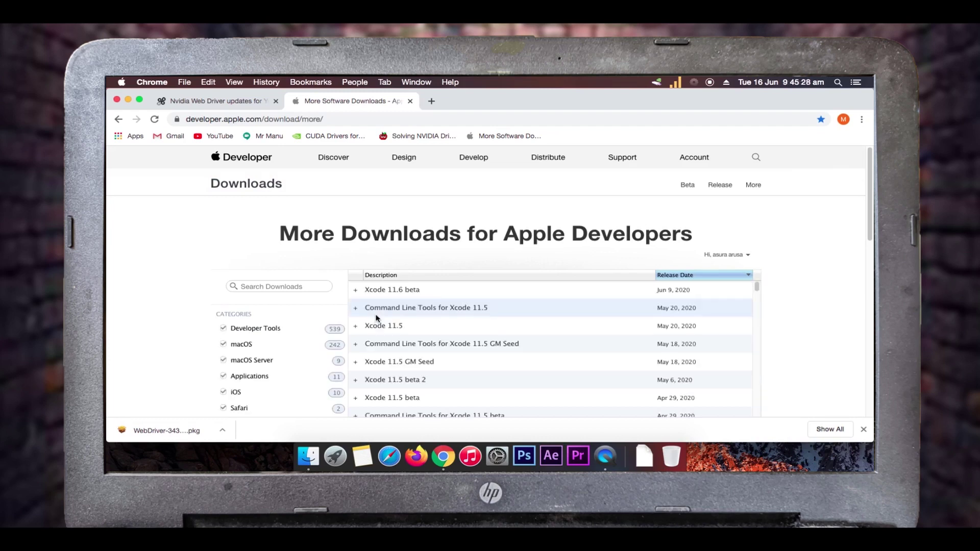
click(274, 288)
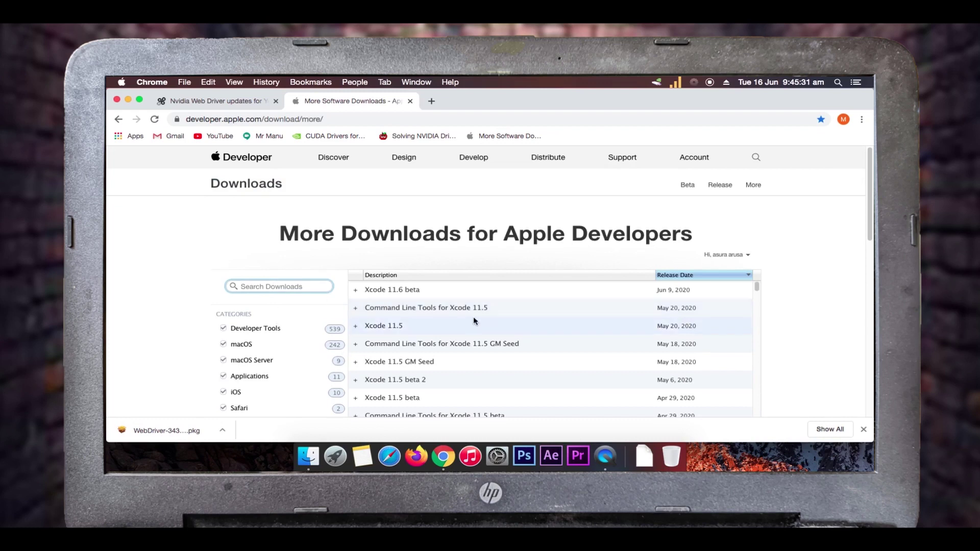
text(auxiliary tools)
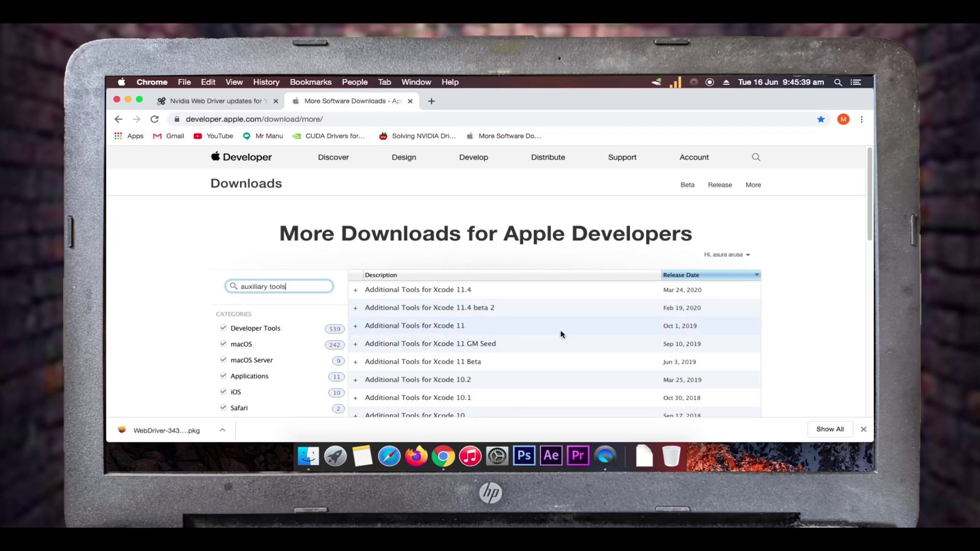
scroll(561, 332, down, 3)
scroll(560, 335, down, 3)
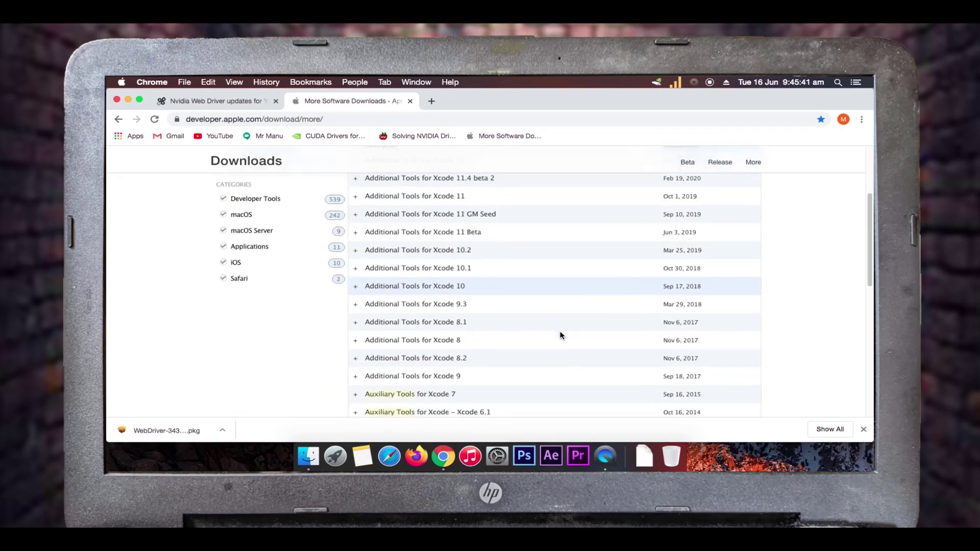
scroll(561, 335, down, 4)
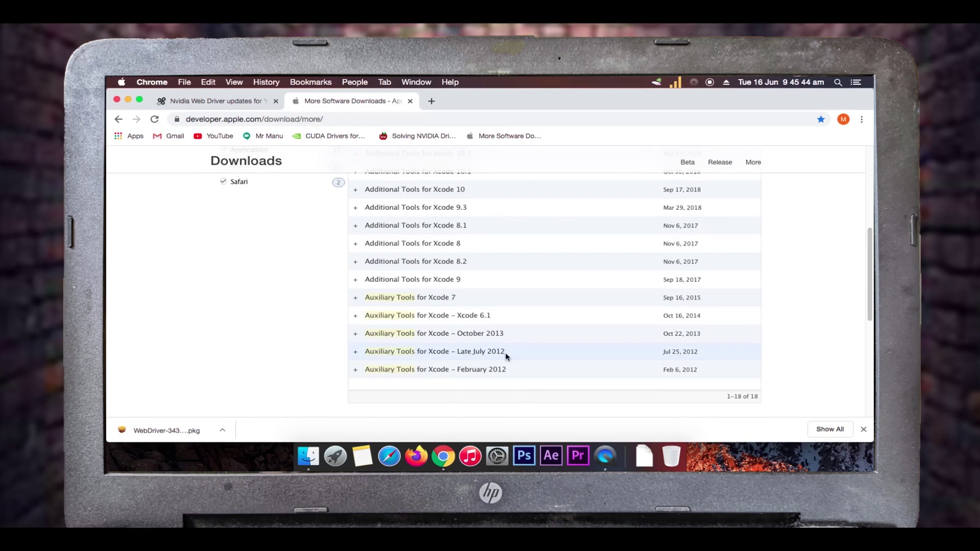
Step: Download the Auxiliary Tools for Xcode – Late July 2012 .dmg, then hide Chrome
click(466, 354)
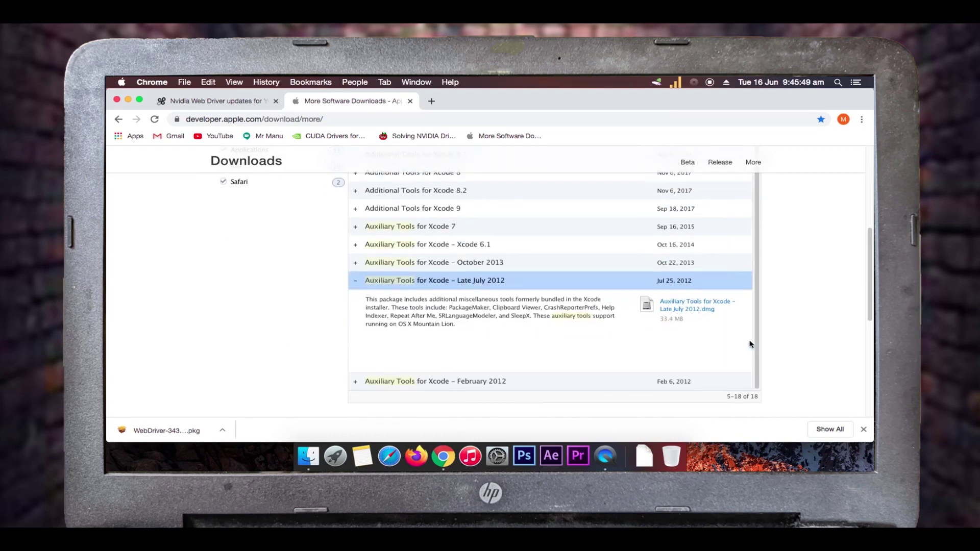
click(708, 309)
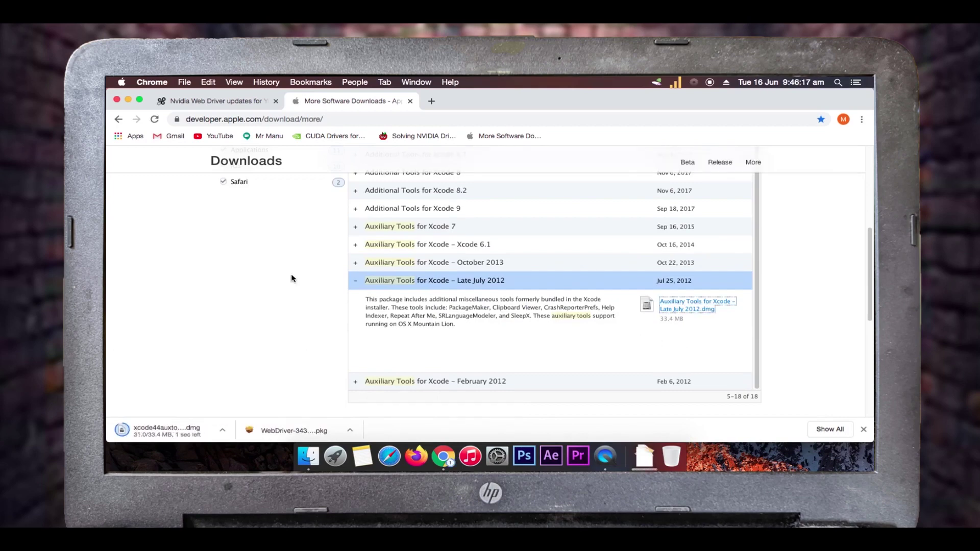
key(F11)
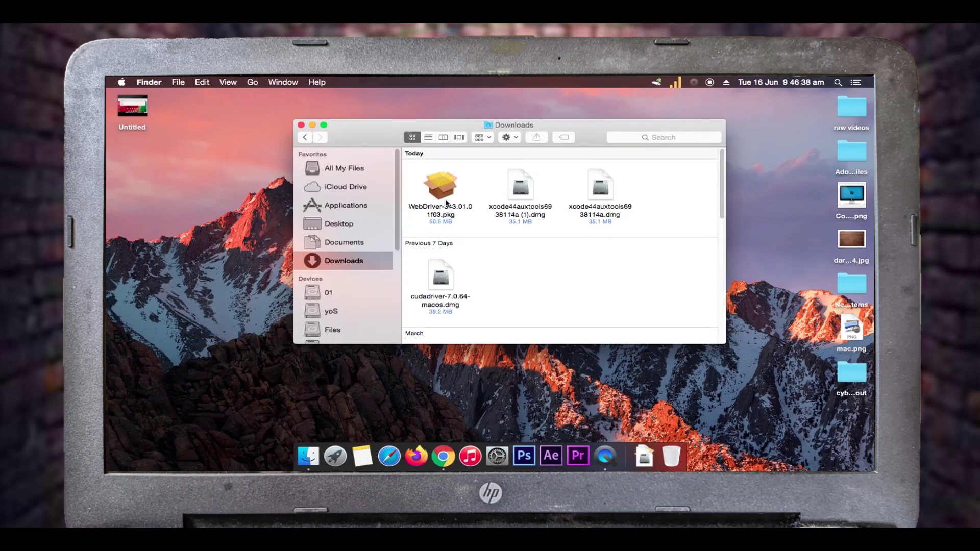
Step: Mount the xcode44auxtools6938114a (1).dmg image and show PackageMaker's package contents
click(522, 195)
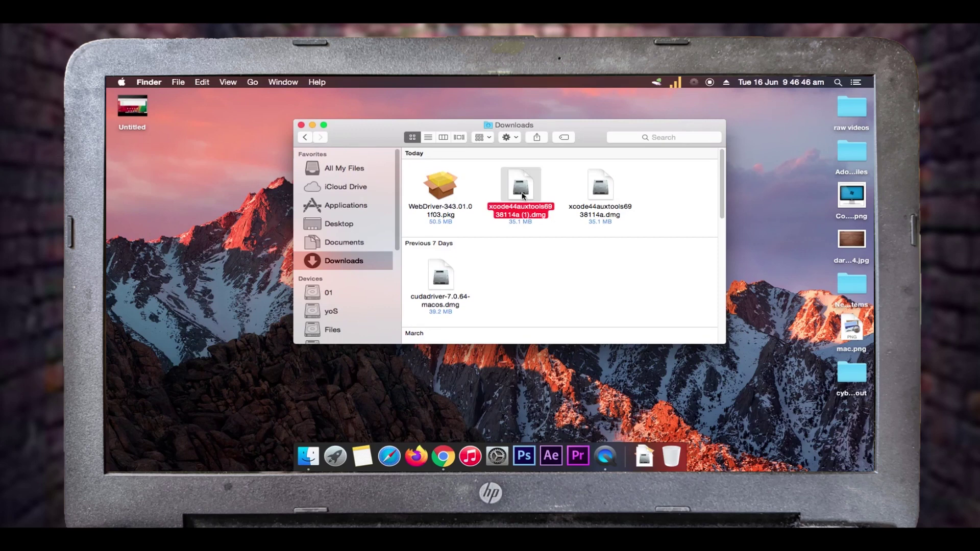
double_click(521, 195)
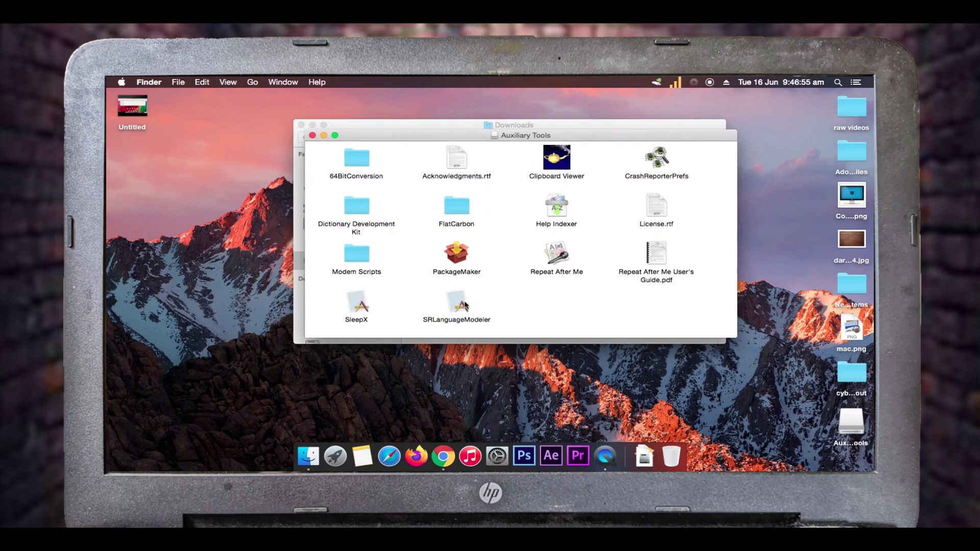
right_click(461, 253)
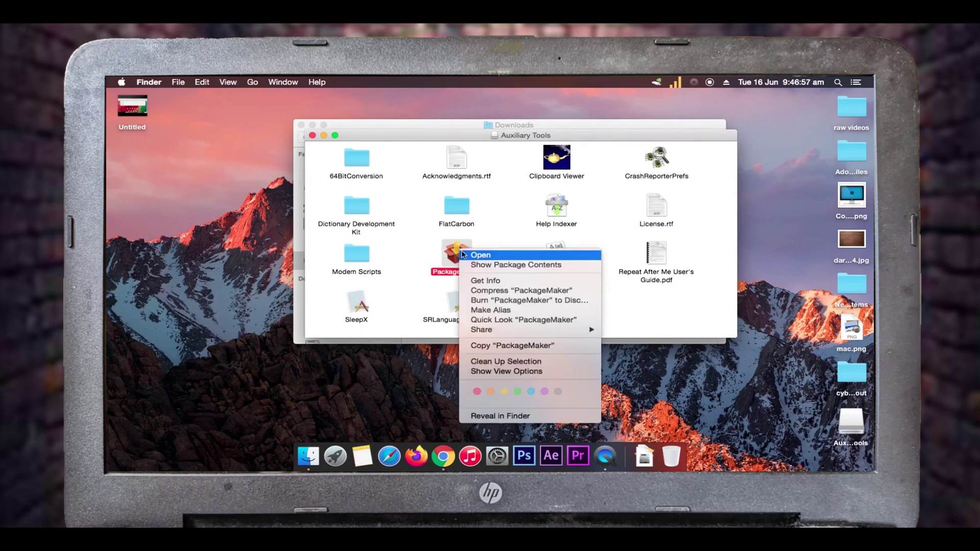
click(465, 264)
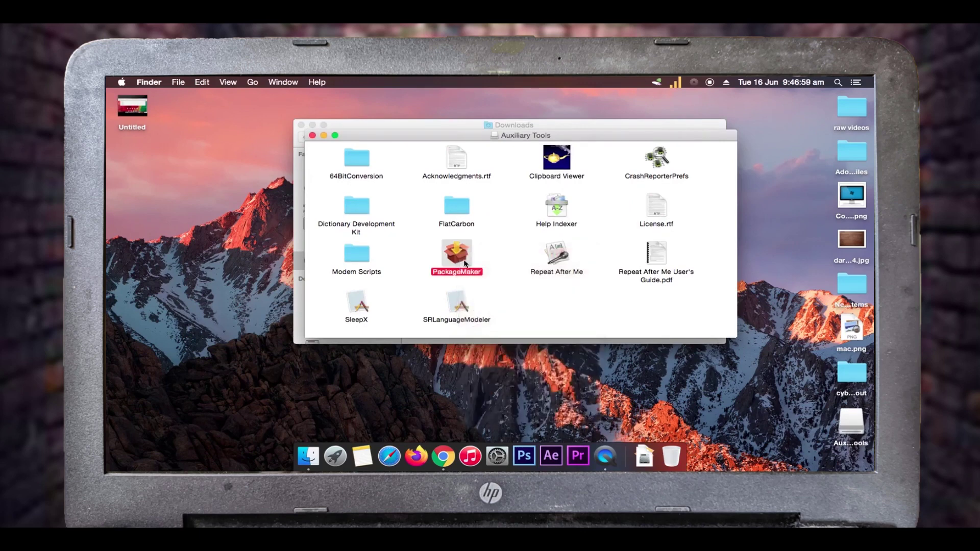
right_click(461, 256)
click(518, 271)
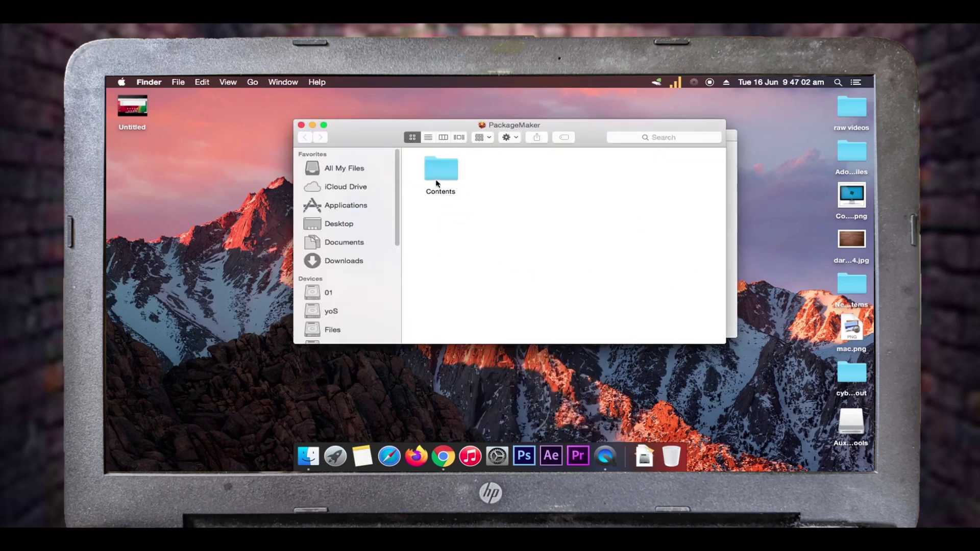
Step: Copy Flat Package Editor from Contents > Resources into Applications, replacing the existing copy
double_click(438, 170)
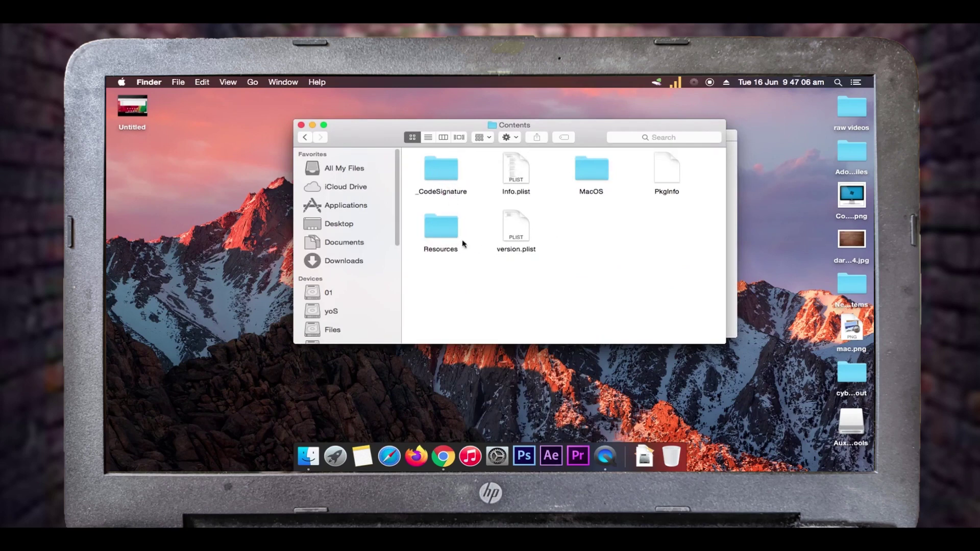
double_click(438, 225)
scroll(475, 243, down, 2)
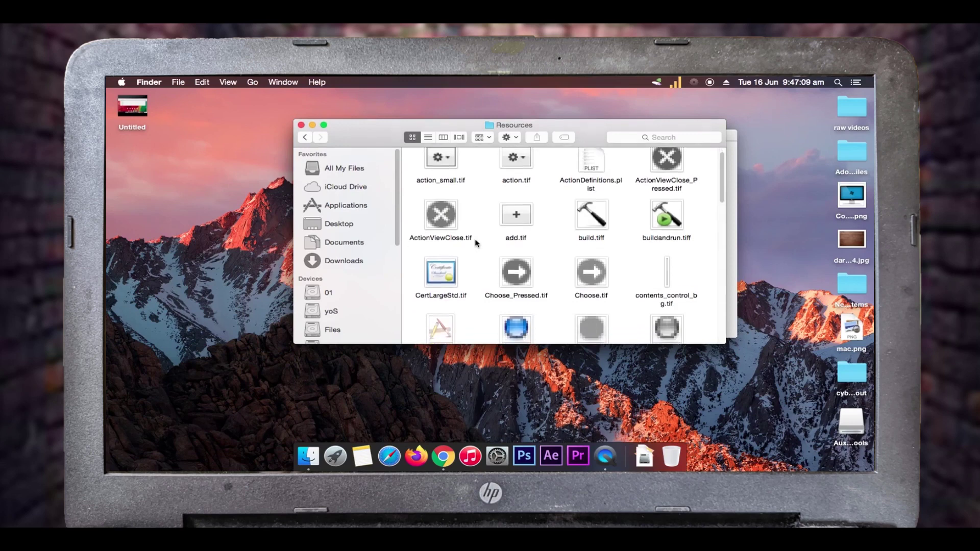
scroll(475, 243, down, 5)
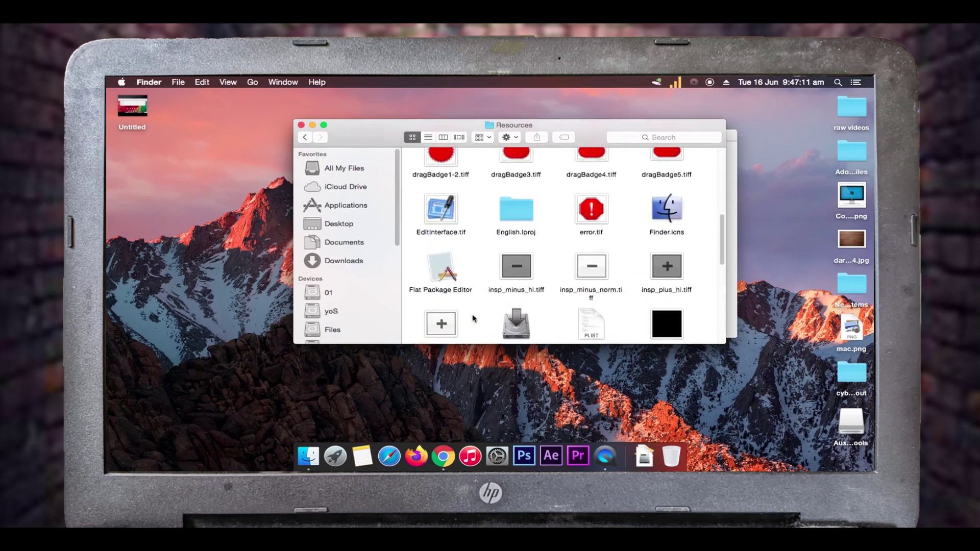
click(441, 274)
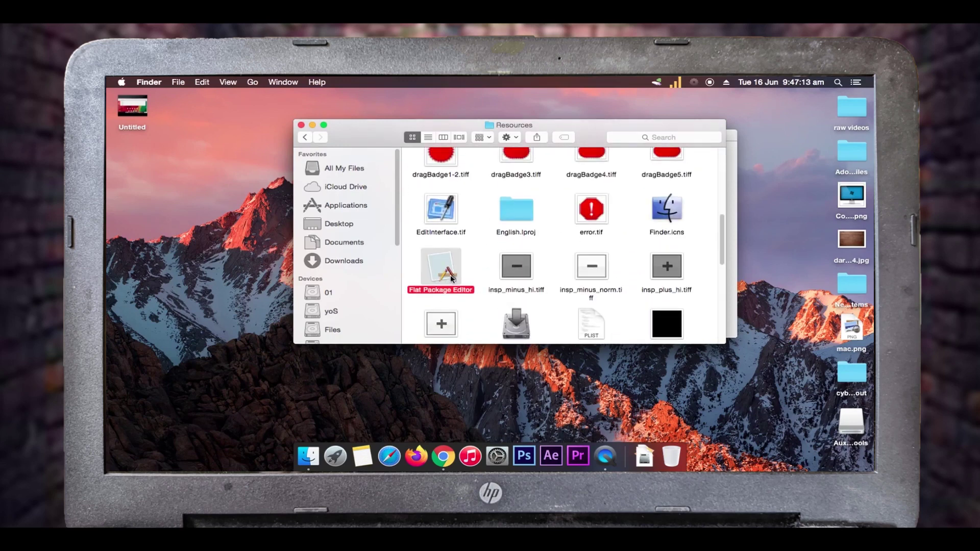
drag(447, 275, 488, 266)
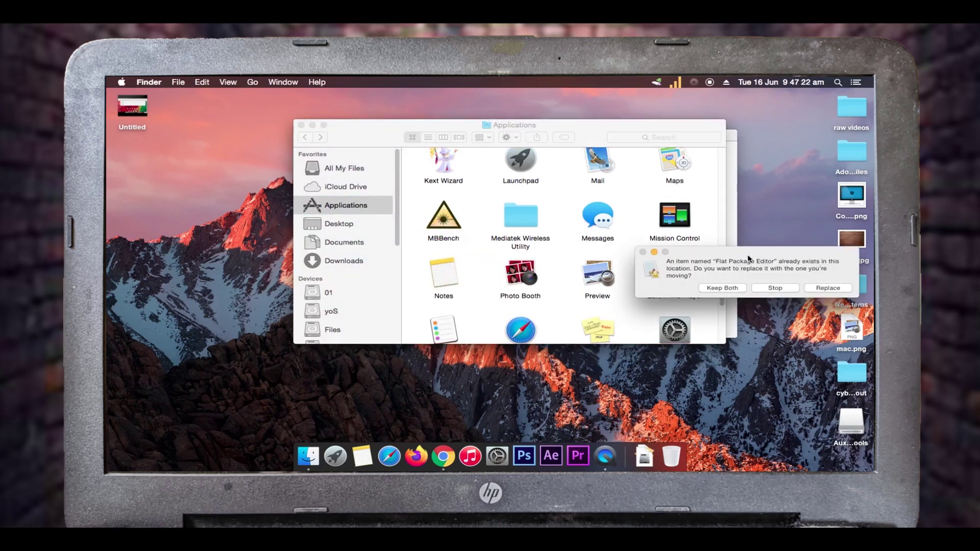
click(821, 288)
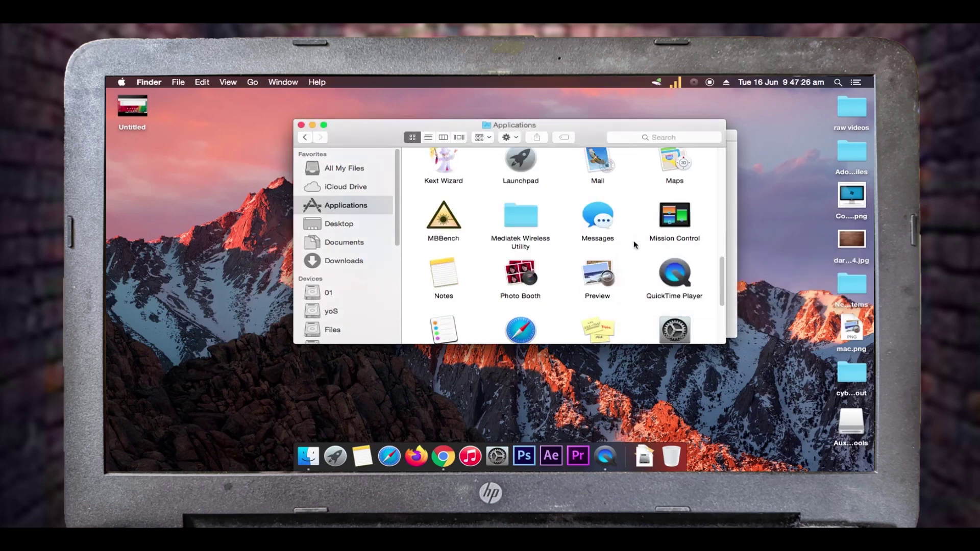
Step: Locate the newly copied Flat Package Editor, then return to the Auxiliary Tools window
scroll(534, 232, down, 5)
scroll(531, 233, up, 15)
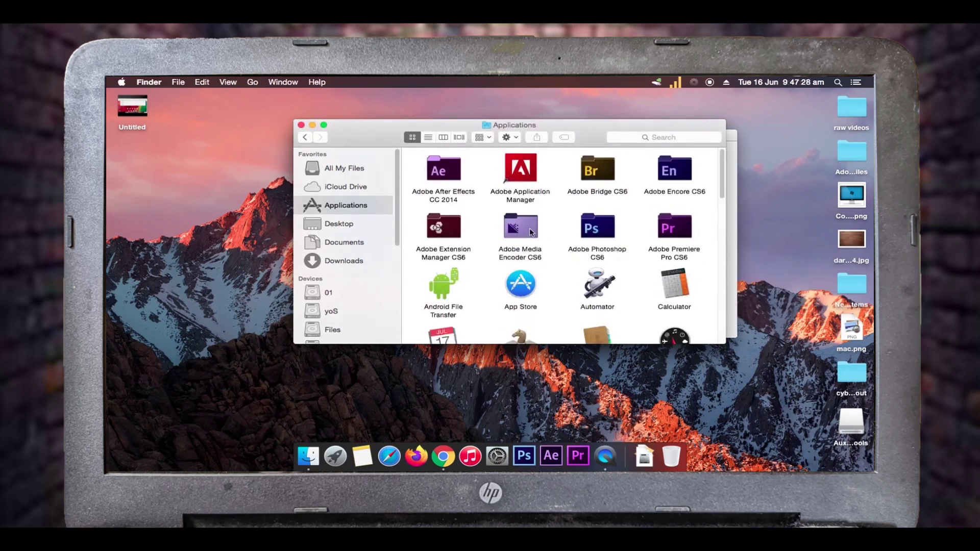
scroll(531, 232, down, 6)
scroll(529, 232, up, 1)
click(531, 212)
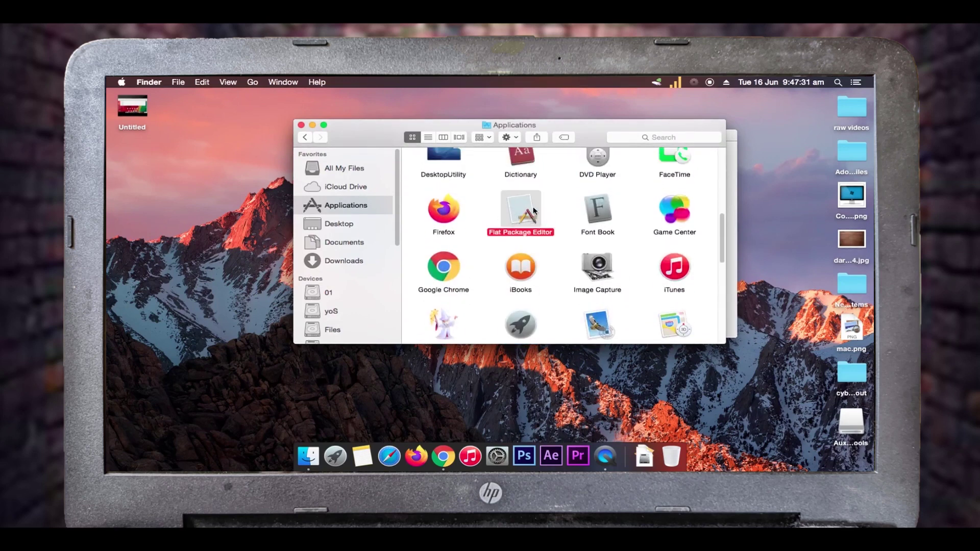
click(301, 134)
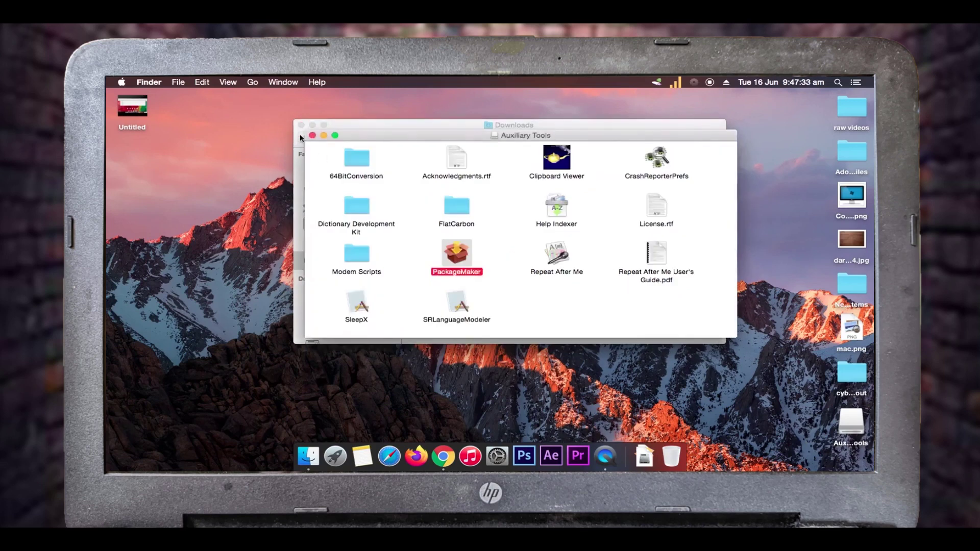
drag(398, 136, 449, 141)
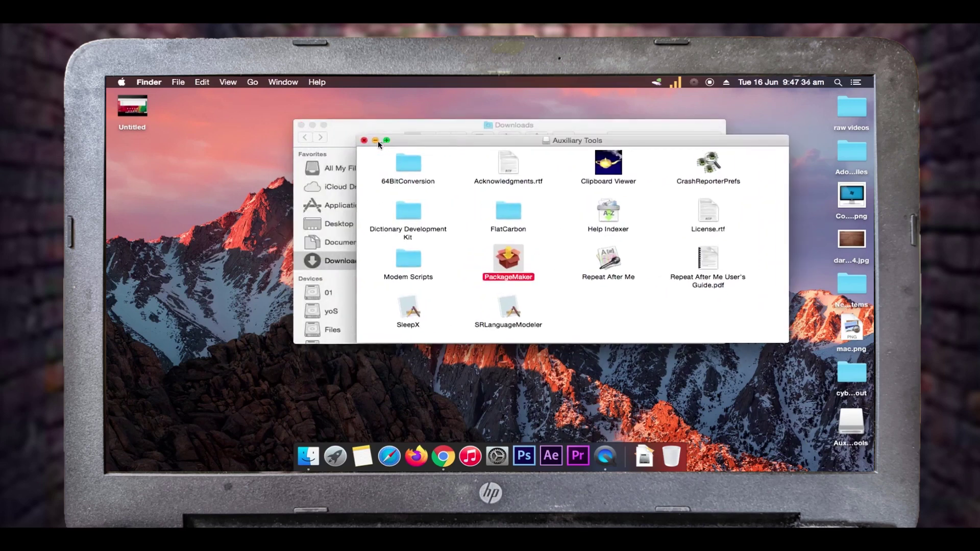
Step: Close Auxiliary Tools and open WebDriver-343.01.01f03.pkg with Flat Package Editor, accepting the Internet warning
click(364, 140)
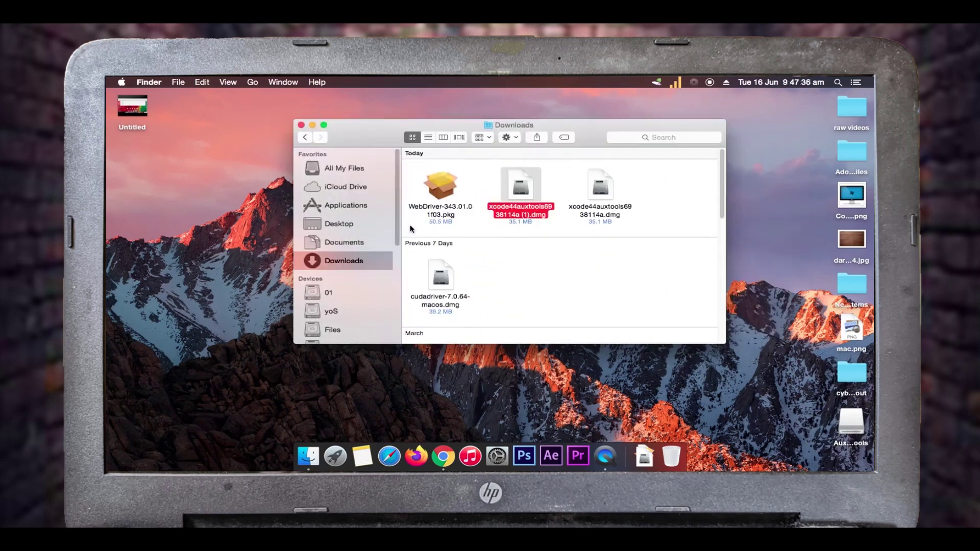
key(Left)
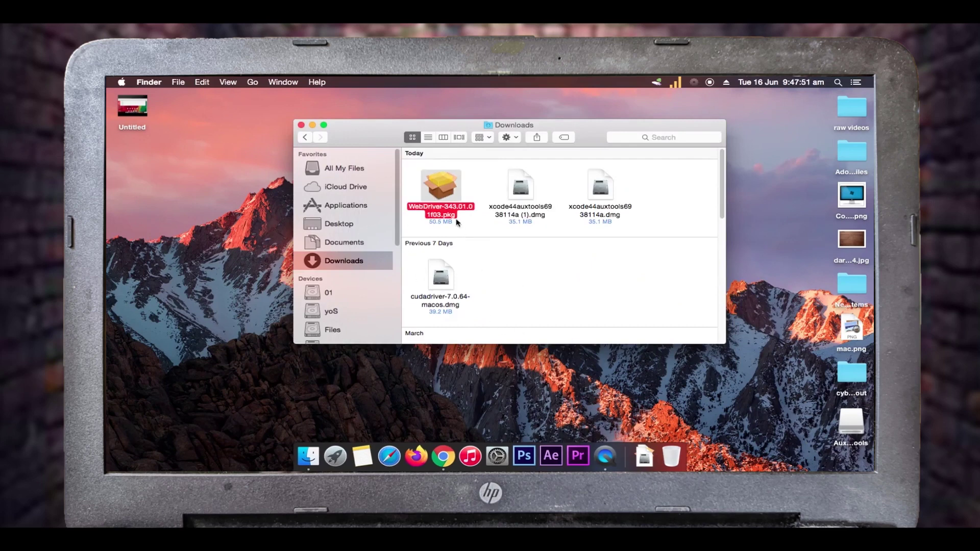
right_click(444, 185)
mouse_move(515, 204)
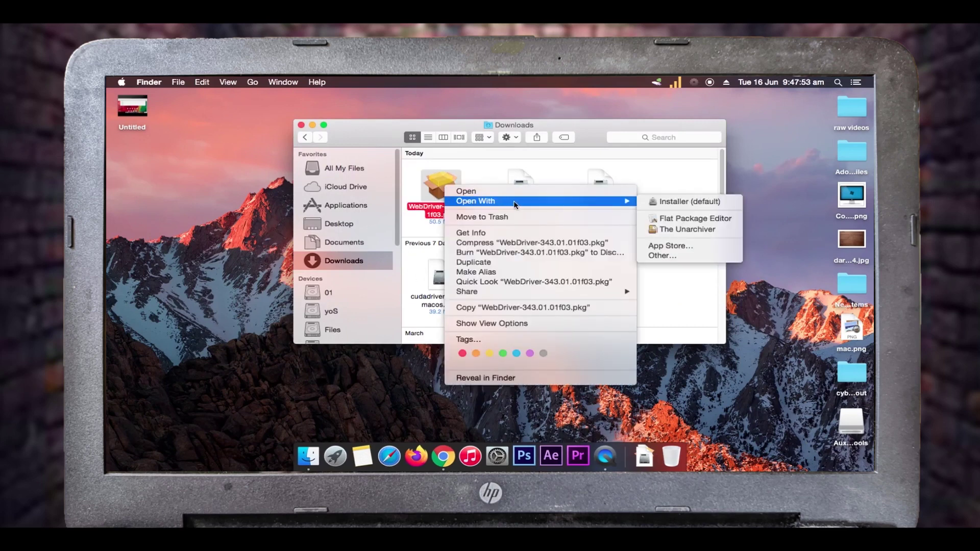
click(686, 218)
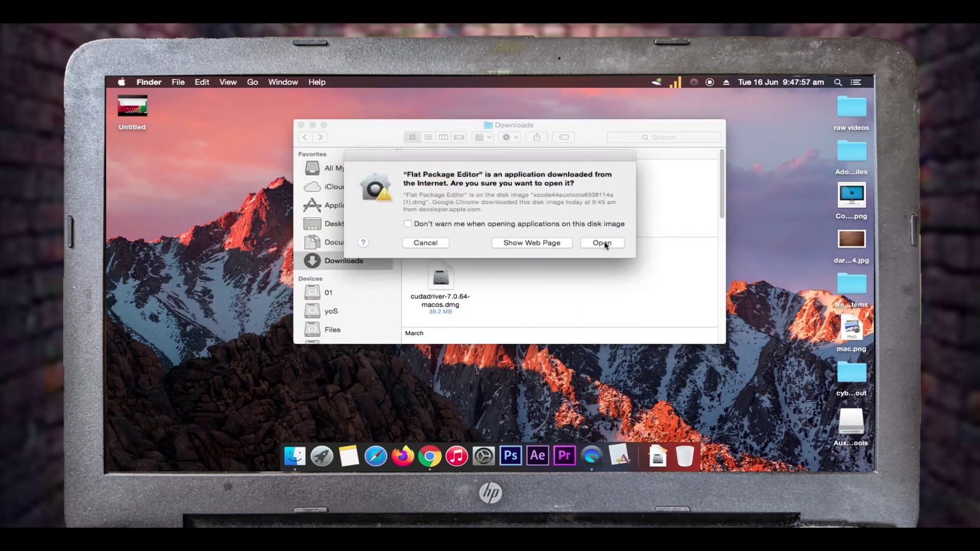
click(604, 244)
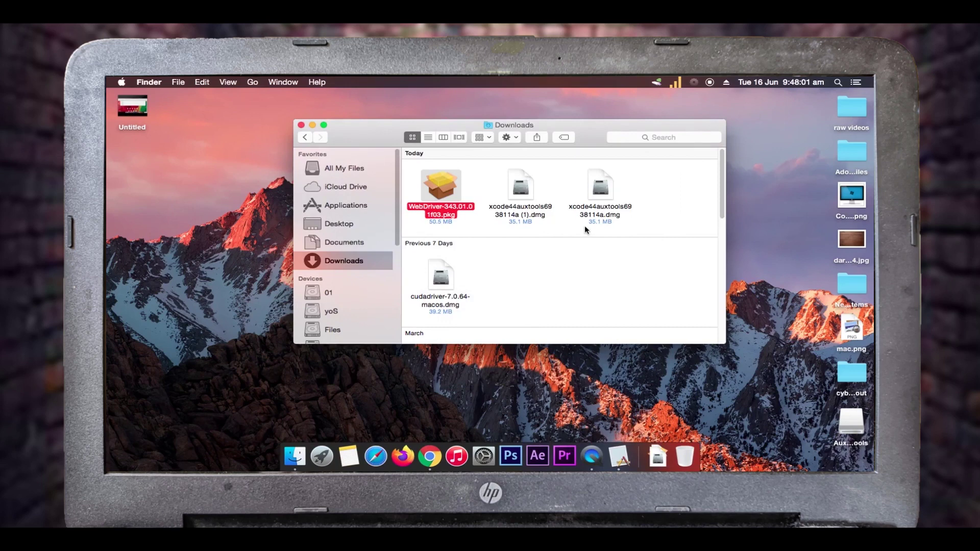
click(624, 454)
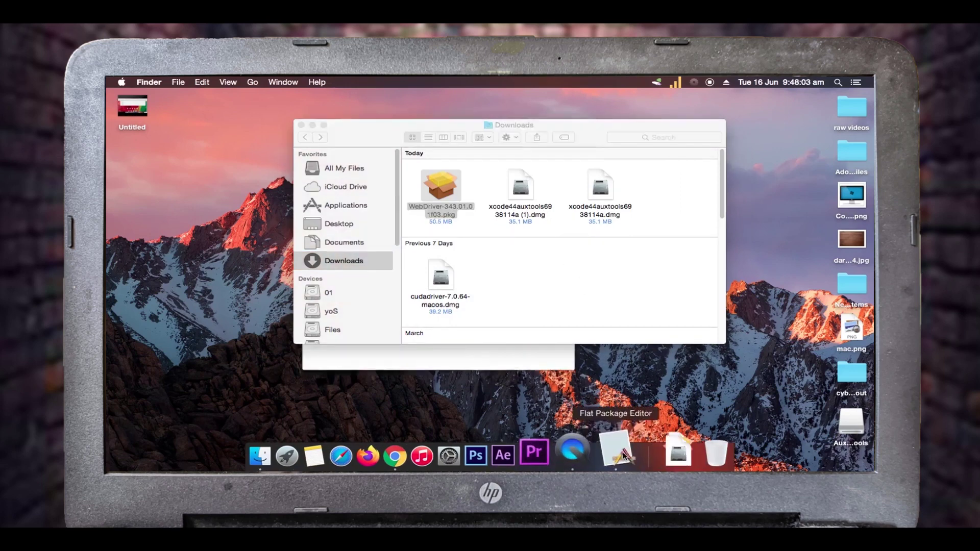
Step: Drag the WebDriver package's Distribution file out of Flat Package Editor onto the desktop
mouse_move(355, 118)
mouse_down()
mouse_move(459, 139)
mouse_move(369, 118)
mouse_up()
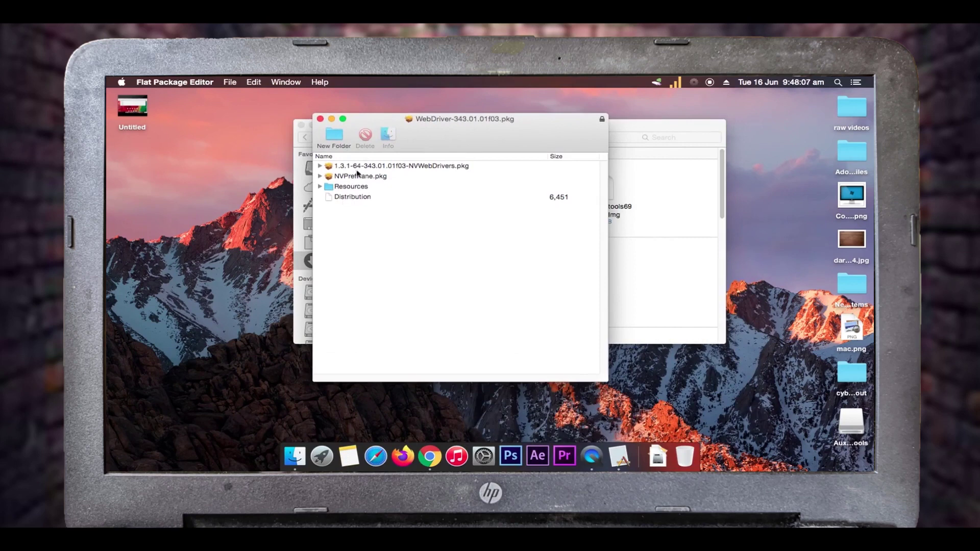
click(348, 198)
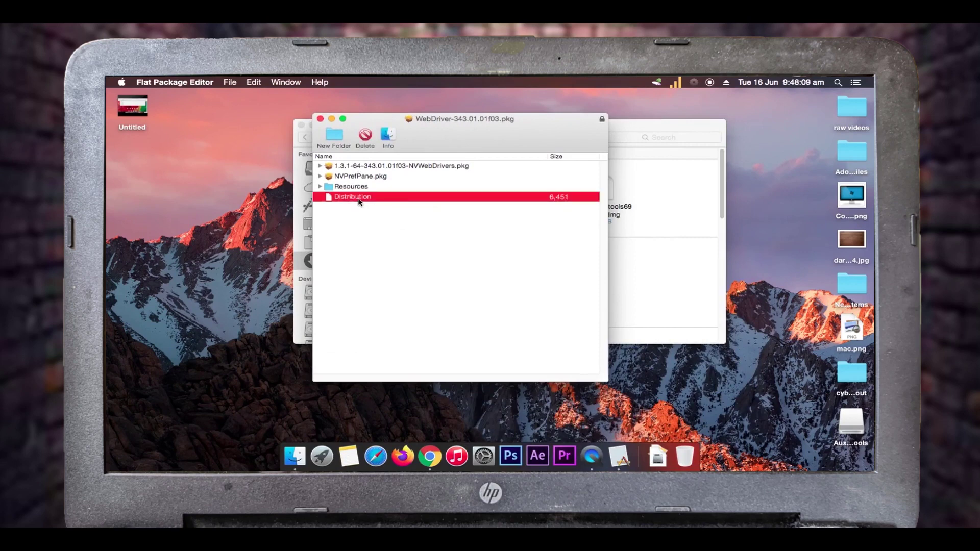
drag(357, 201, 207, 240)
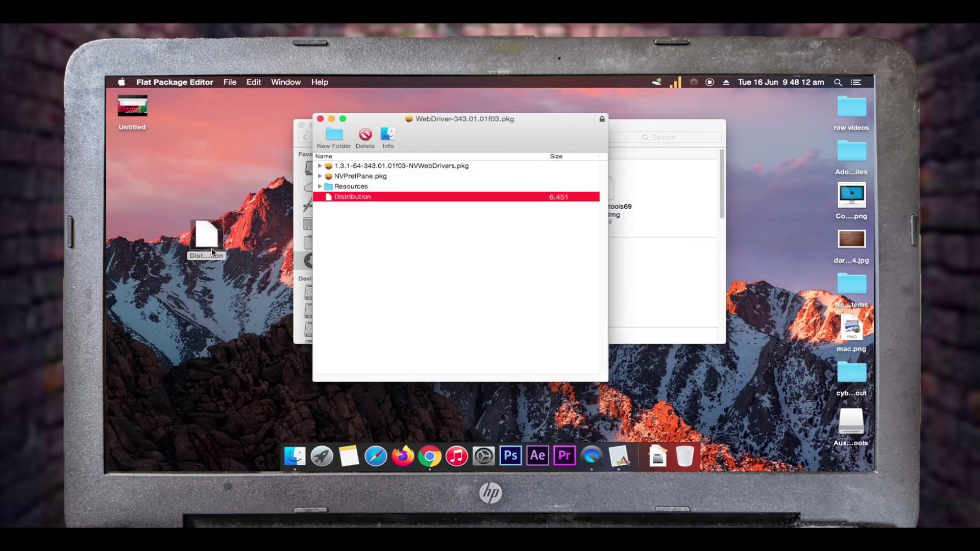
click(209, 239)
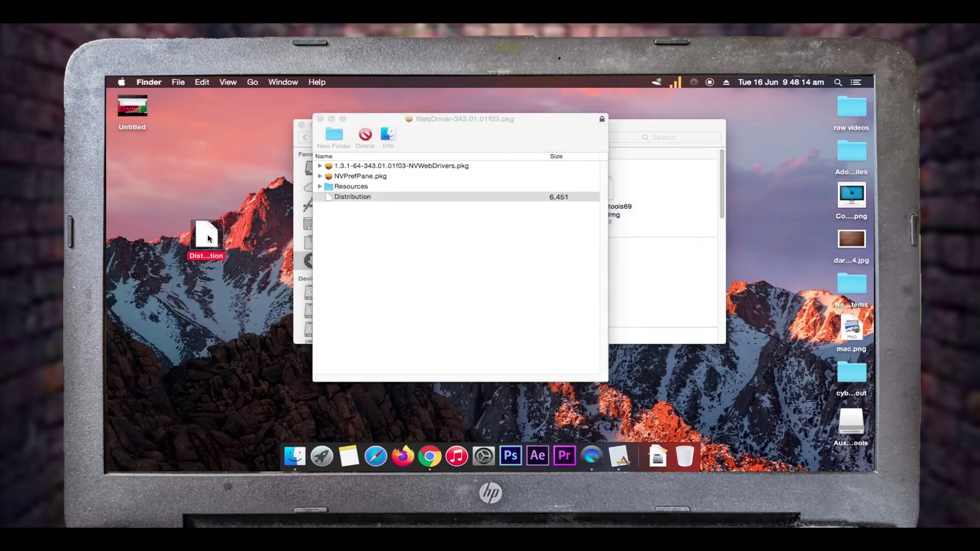
right_click(210, 238)
mouse_move(220, 246)
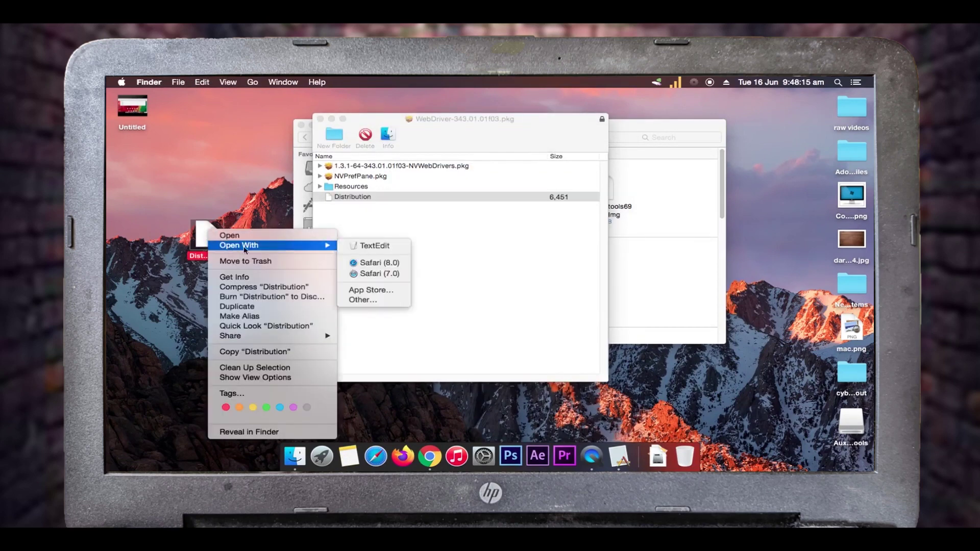
Step: Open Distribution in TextEdit, scroll to findHardware(), and widen the window so lines unwrap
click(374, 246)
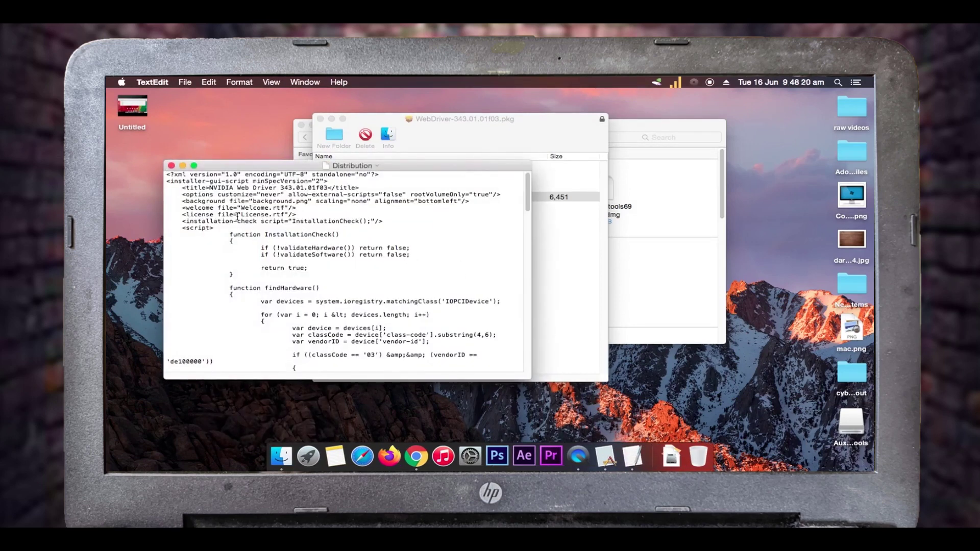
scroll(261, 213, down, 1)
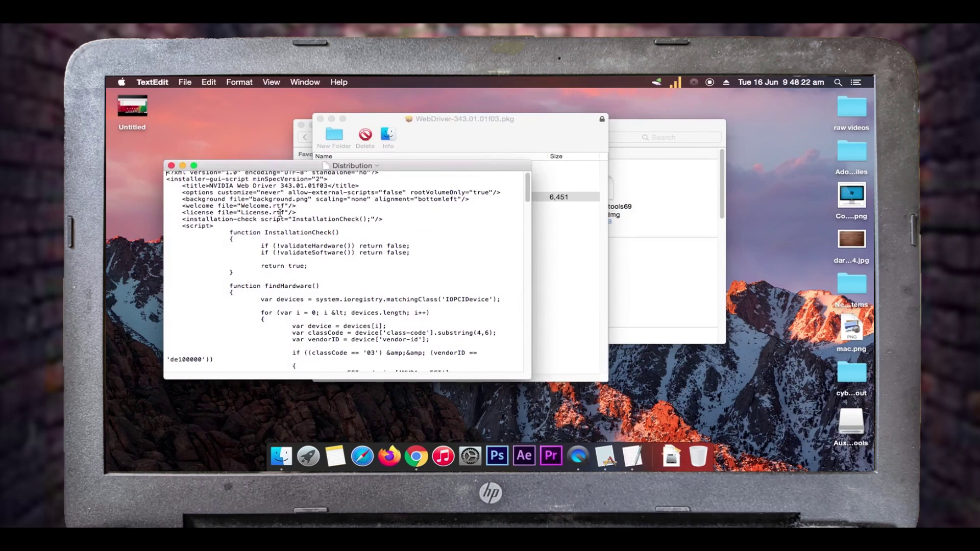
scroll(280, 213, down, 5)
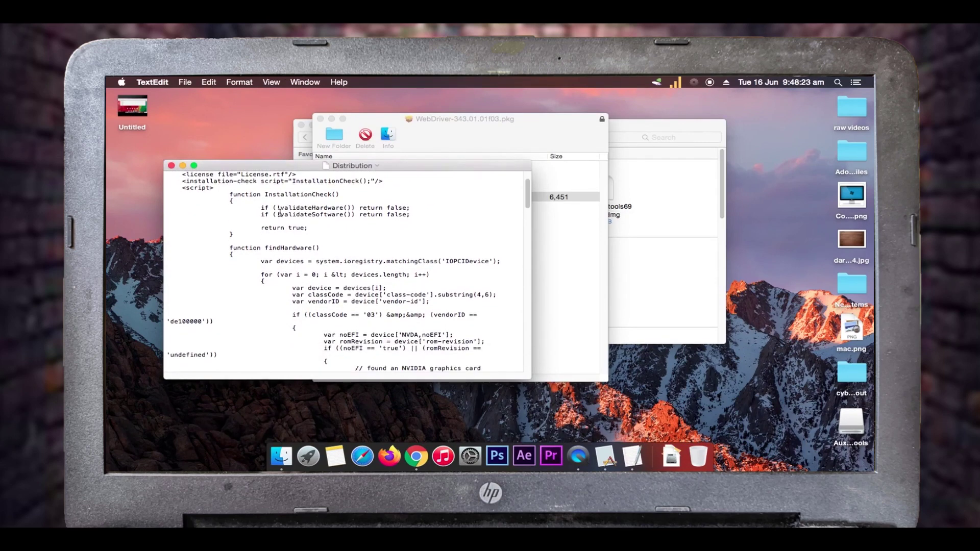
scroll(280, 213, down, 2)
scroll(280, 213, down, 6)
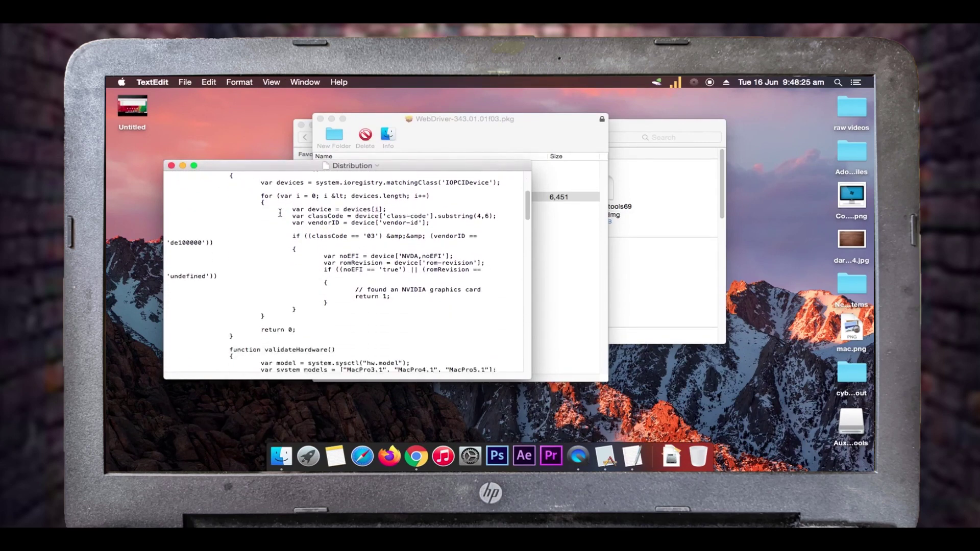
scroll(280, 213, down, 7)
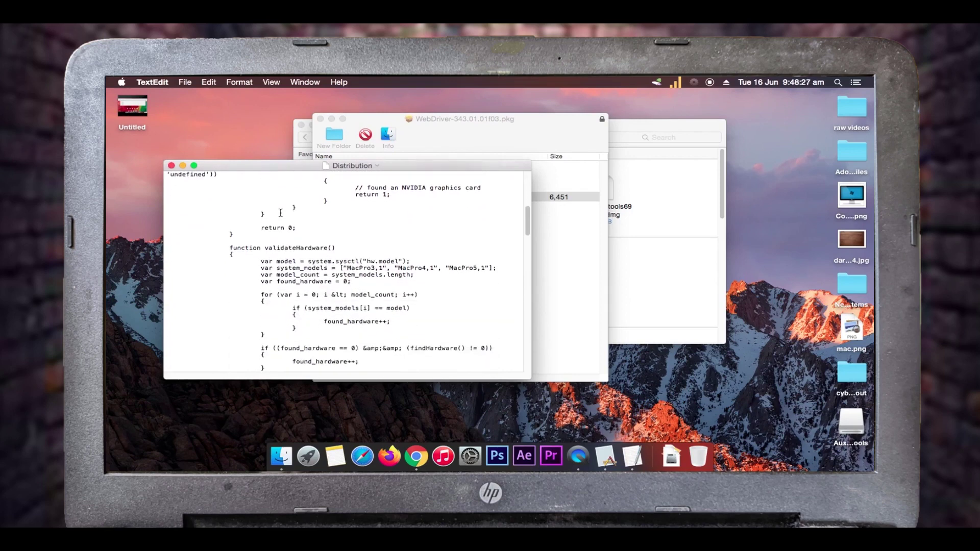
scroll(280, 213, up, 12)
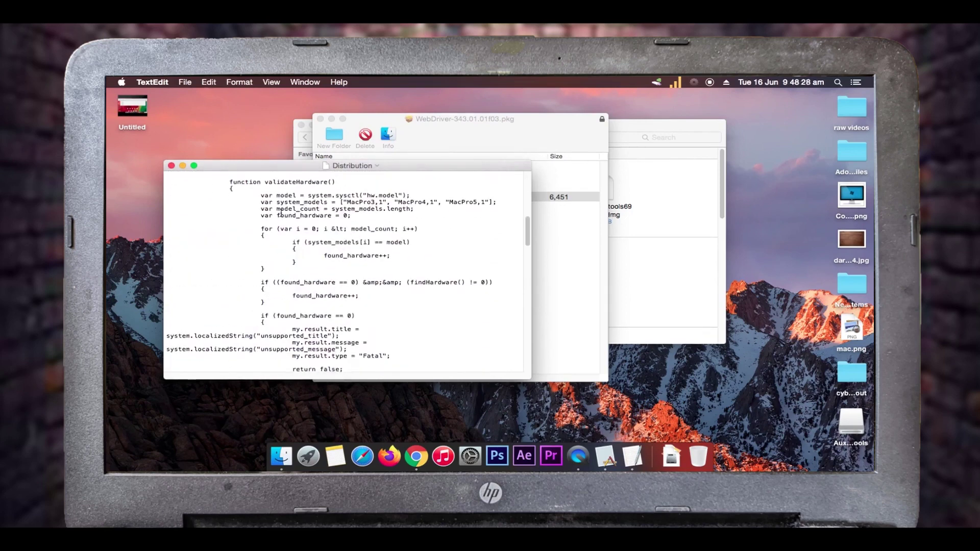
scroll(282, 214, up, 3)
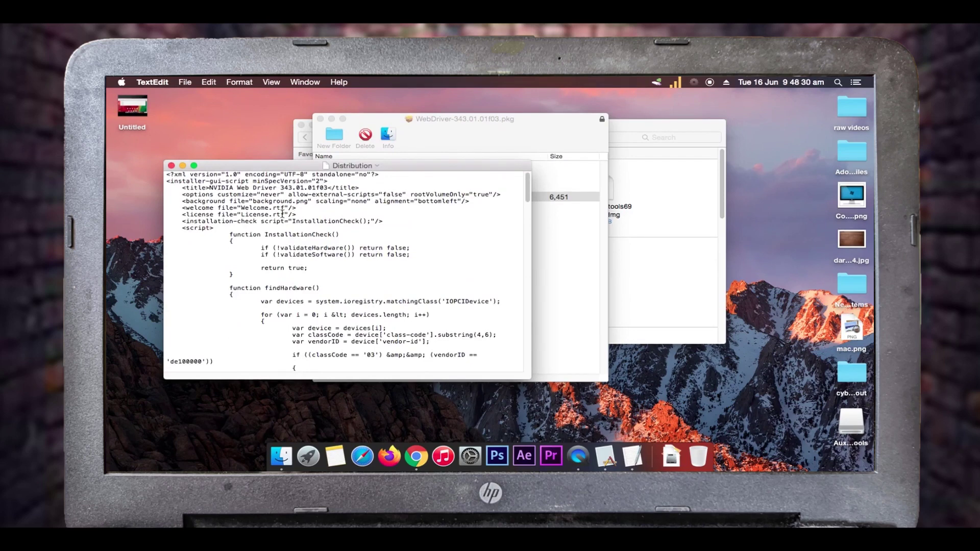
scroll(259, 211, down, 3)
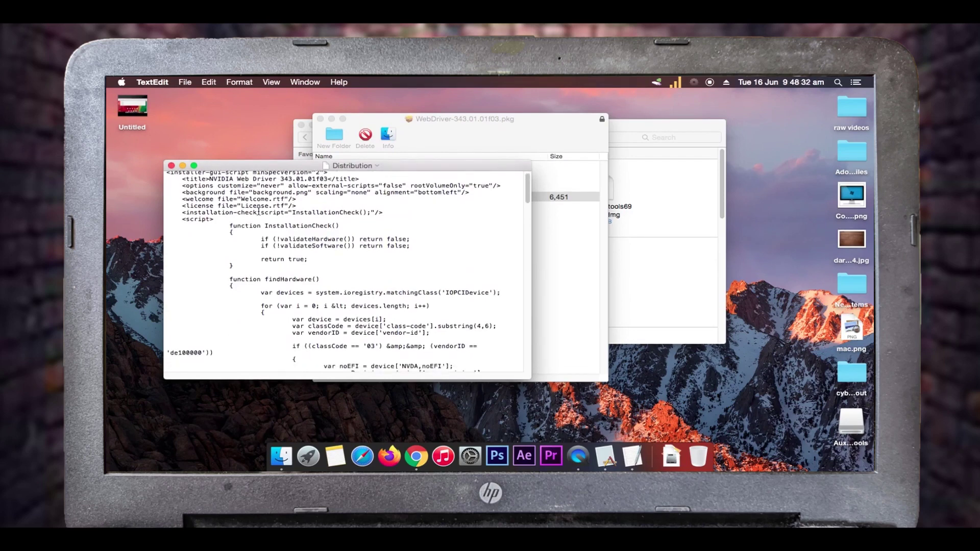
scroll(261, 211, down, 2)
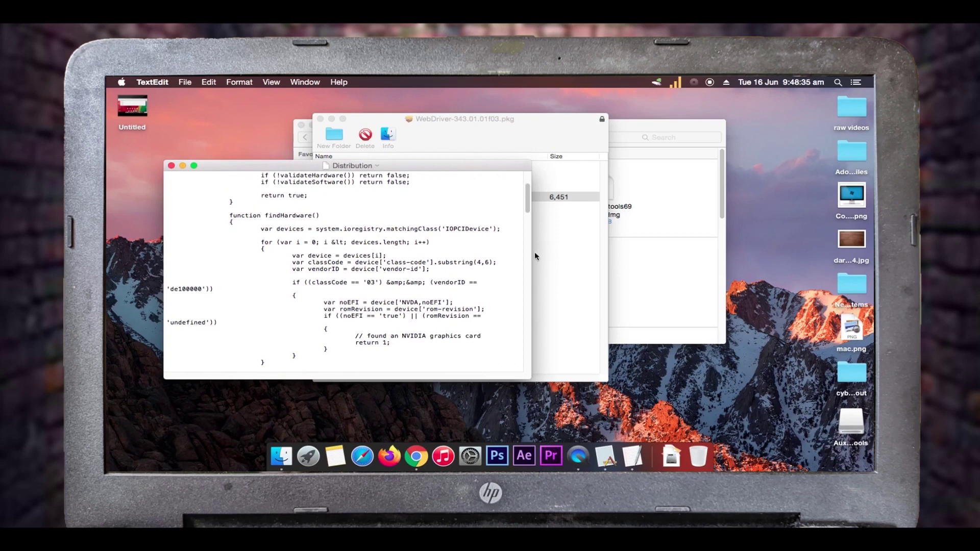
drag(533, 254, 599, 254)
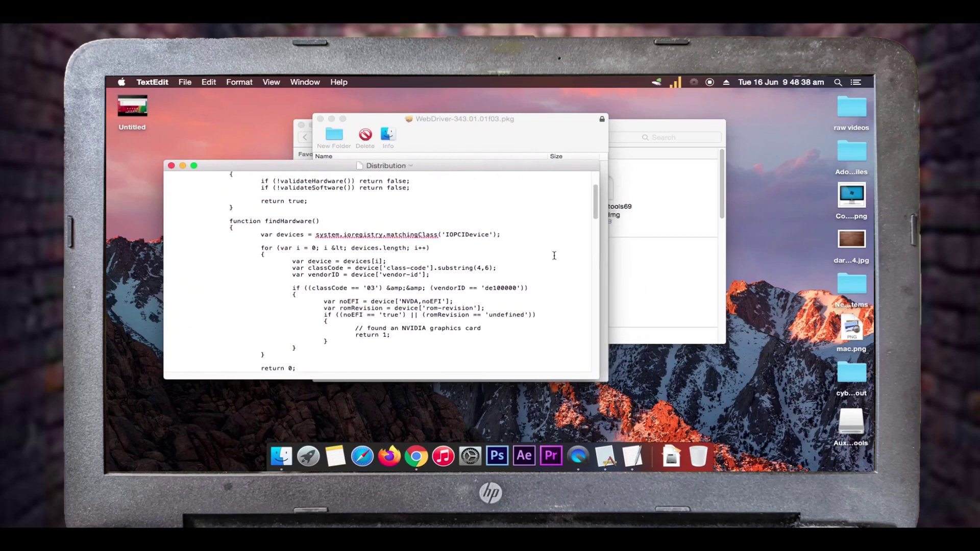
Step: Change findHardware's closing 'return 0;' to 'return 1;', then save and close Distribution
drag(261, 222, 309, 223)
click(229, 287)
scroll(327, 339, down, 1)
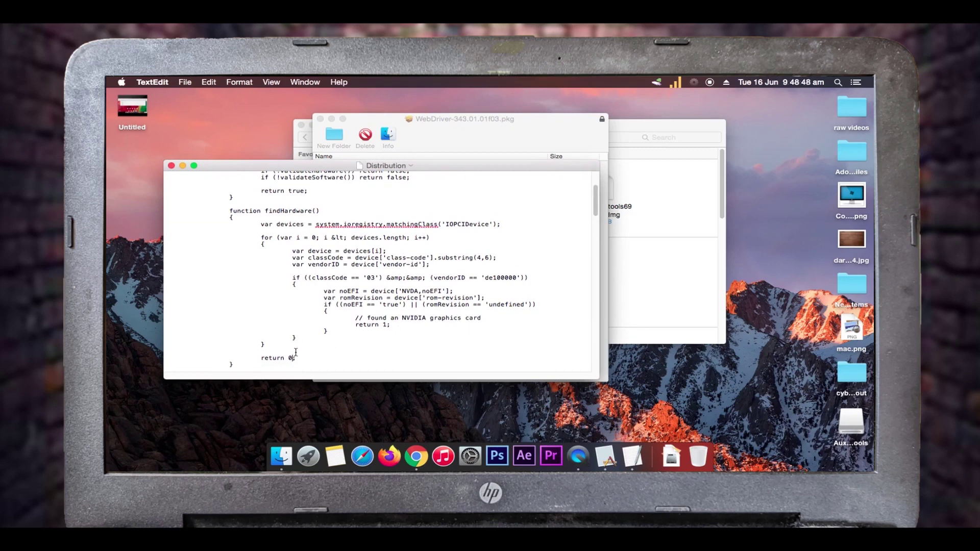
drag(297, 358, 263, 359)
click(292, 359)
key(BackSpace)
text(1)
key(super+s)
click(172, 166)
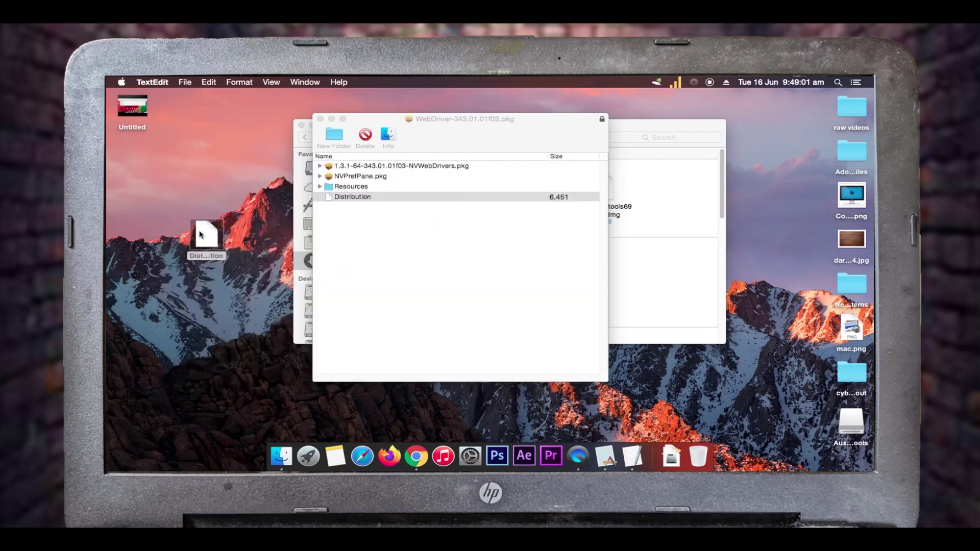
Step: Replace the package's original Distribution file with the edited Distribution from the desktop
click(351, 198)
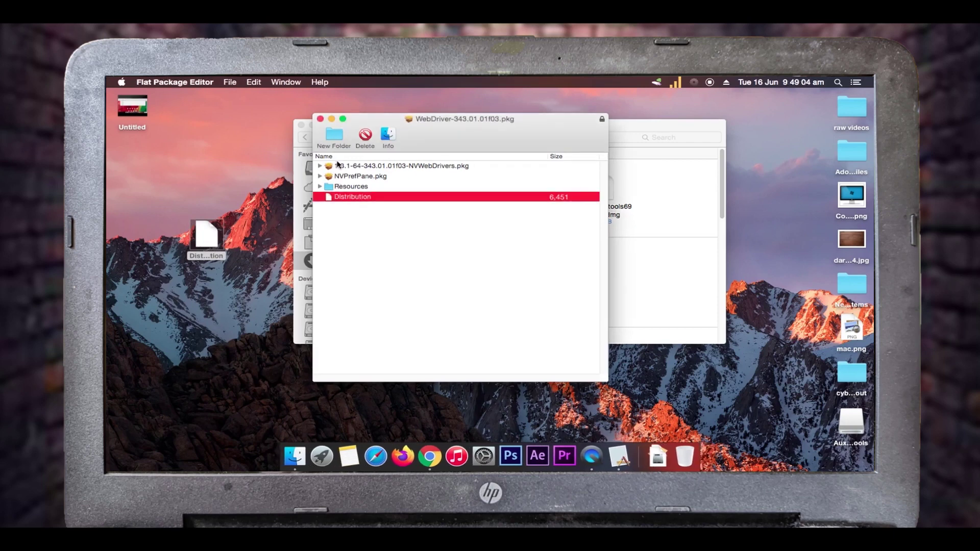
click(367, 136)
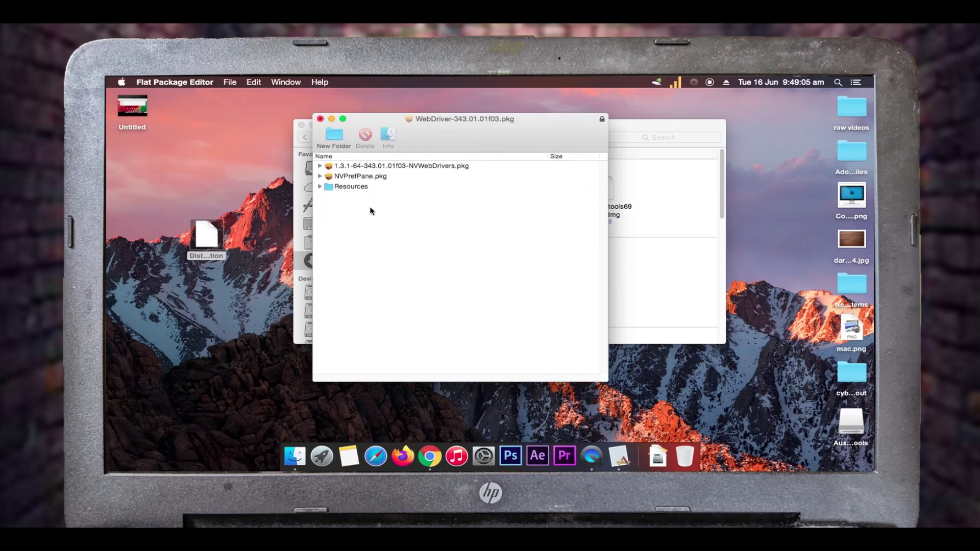
click(203, 243)
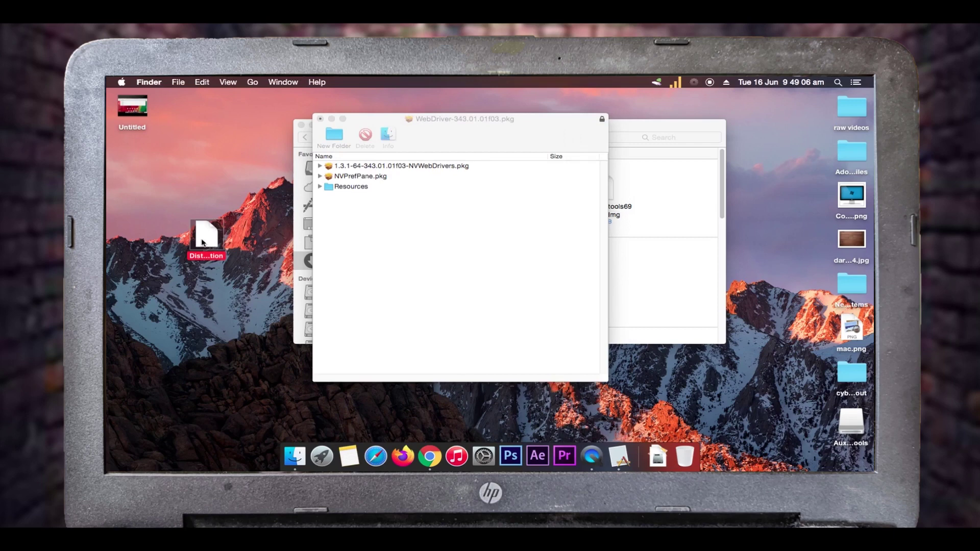
drag(204, 243, 361, 205)
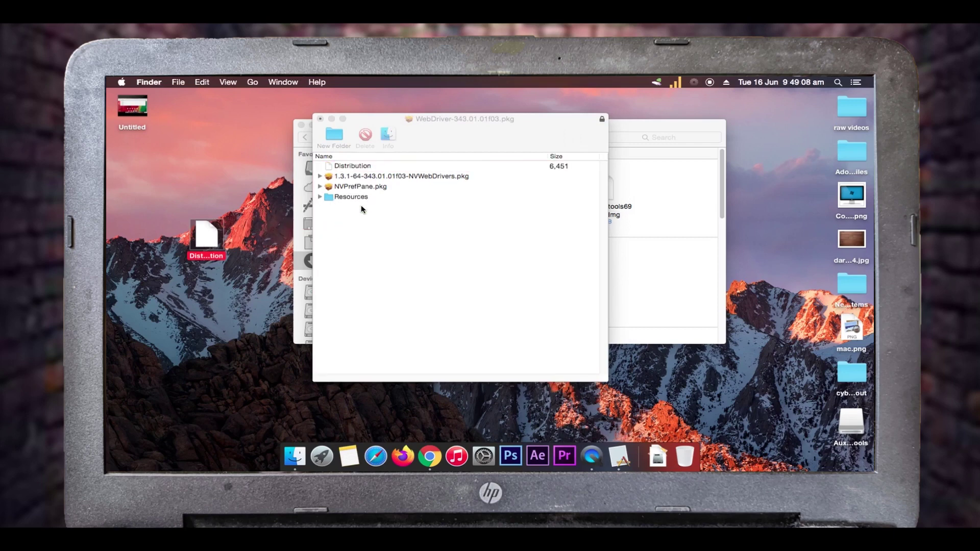
Step: Save WebDriver-343.01.01f03.pkg and close the package window
click(388, 237)
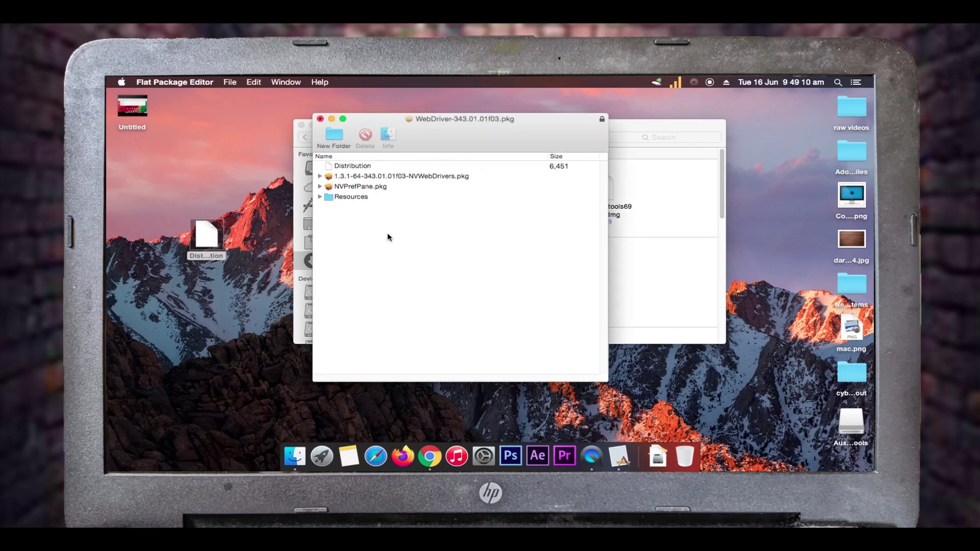
key(super+s)
click(320, 119)
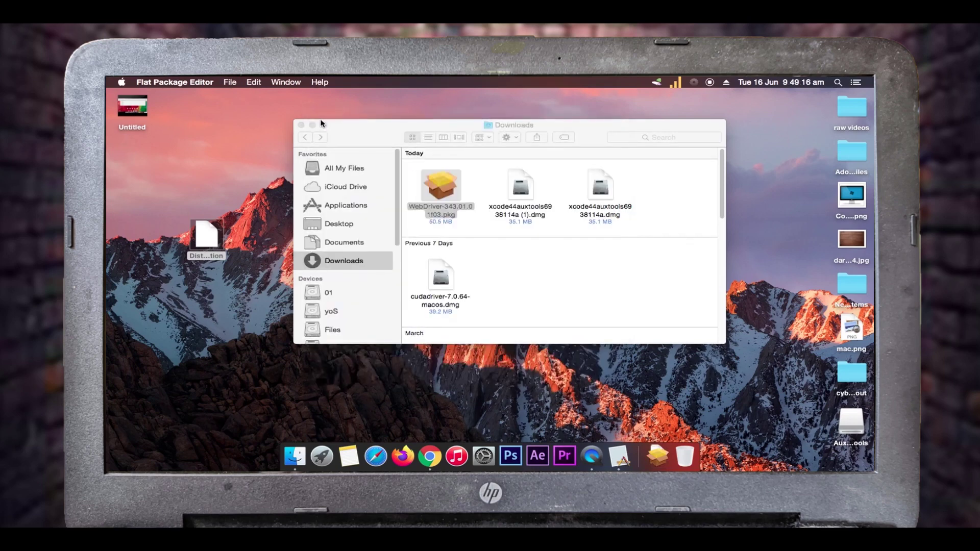
Step: Launch the edited NVIDIA Web Driver package and agree to the NVIDIA licence
double_click(442, 191)
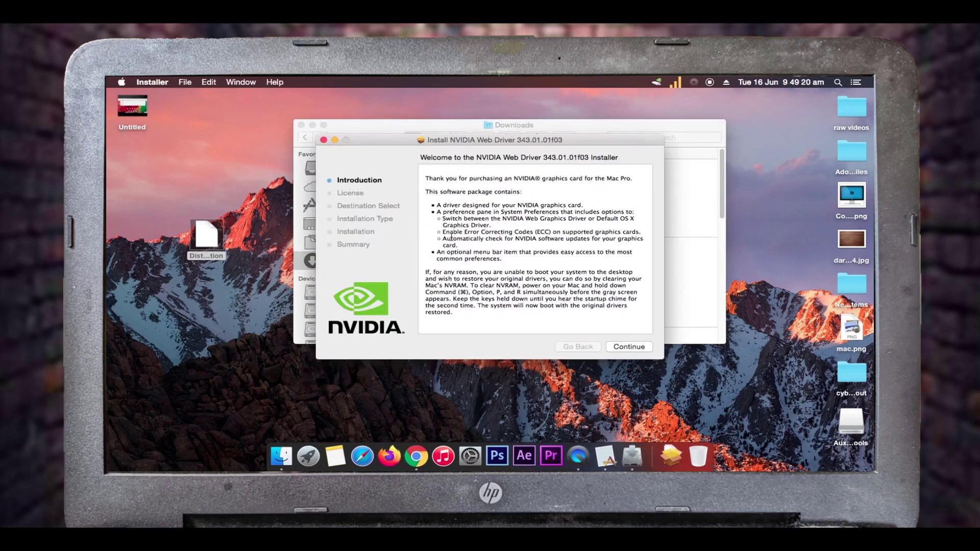
click(621, 349)
click(622, 349)
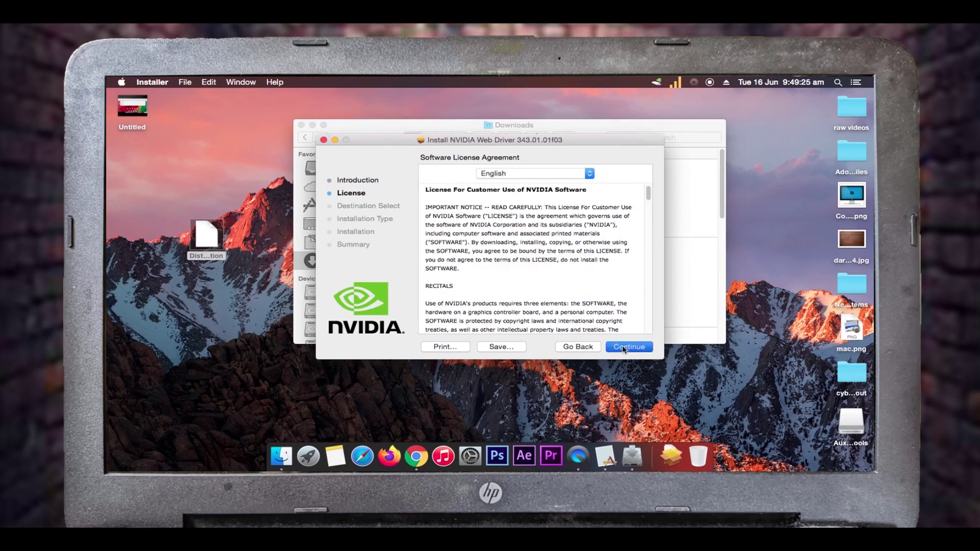
click(601, 224)
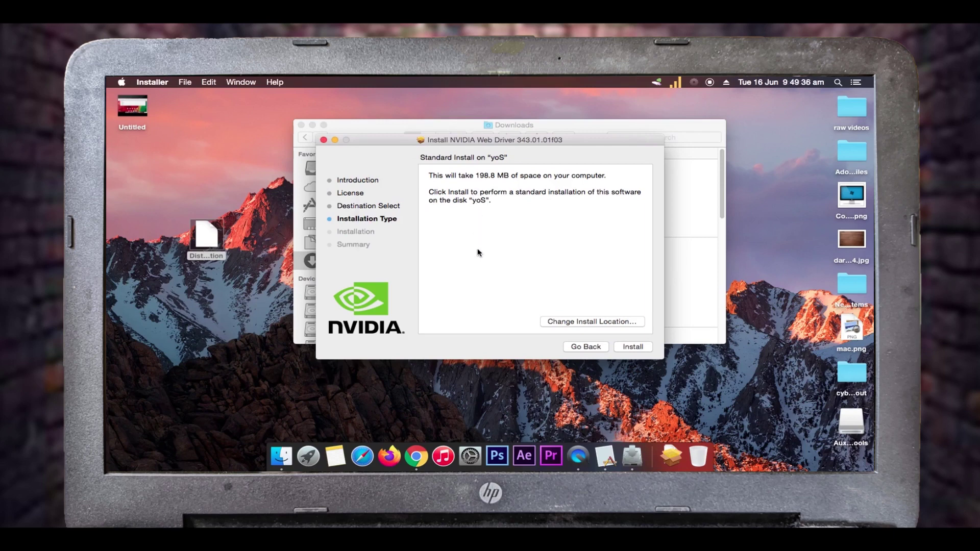
Step: Authorize the install with the administrator password and accept the required restart
text(••••)
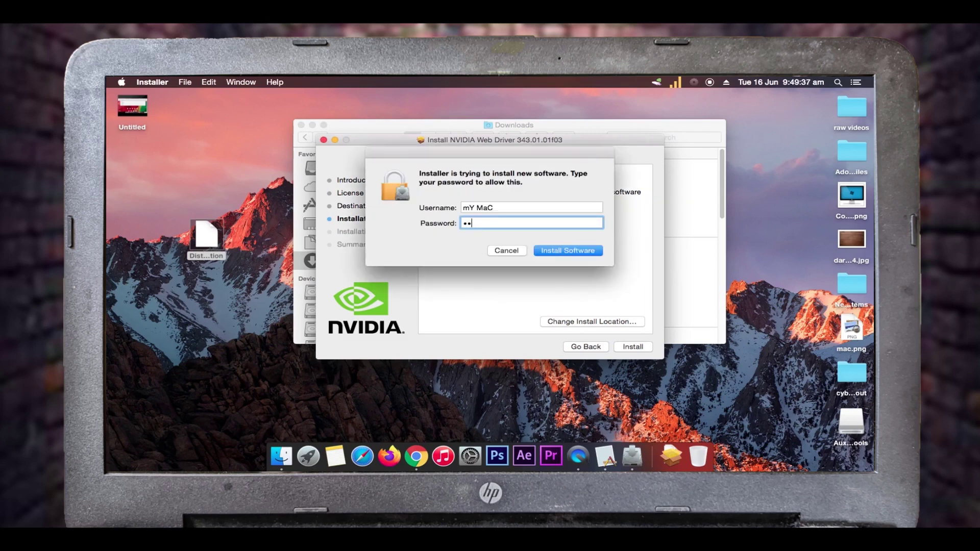
key(Return)
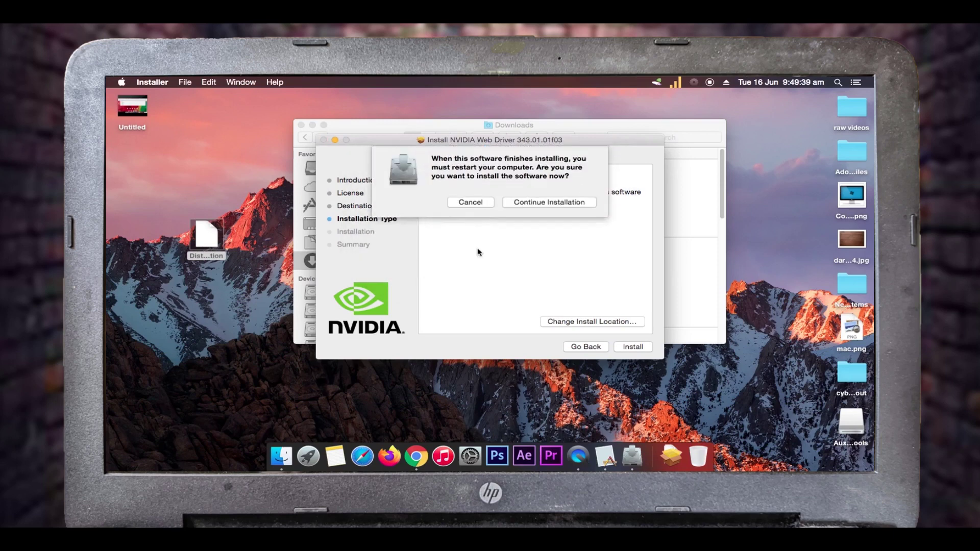
click(534, 202)
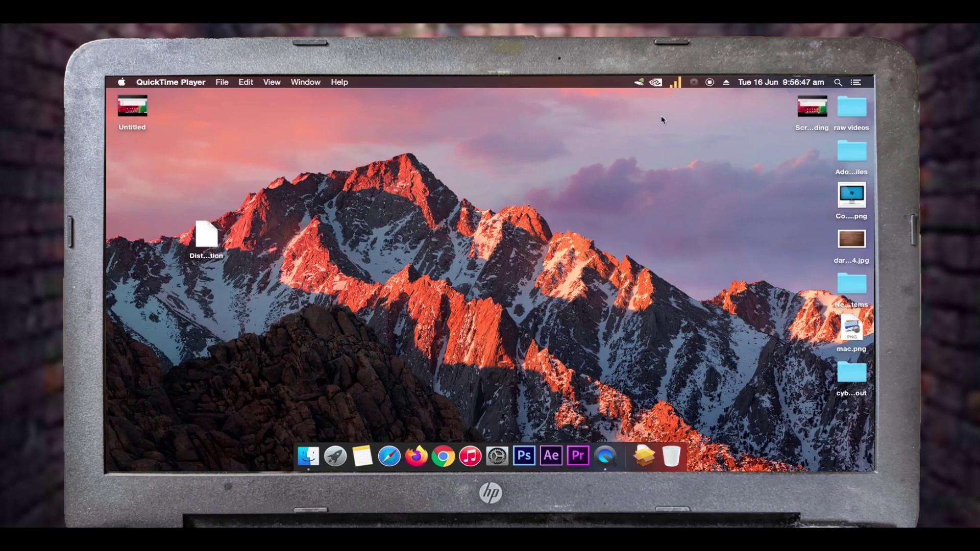
Step: Open NVIDIA Driver Manager in System Preferences and view the ECC page for the Asus GeForce 210 in Slot 1
click(656, 82)
click(657, 84)
click(497, 456)
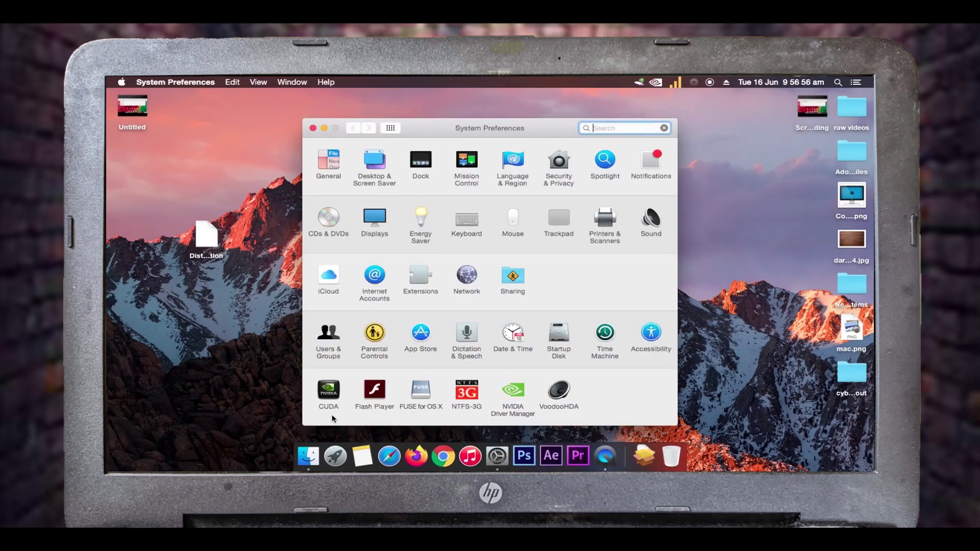
click(513, 391)
click(353, 127)
click(520, 397)
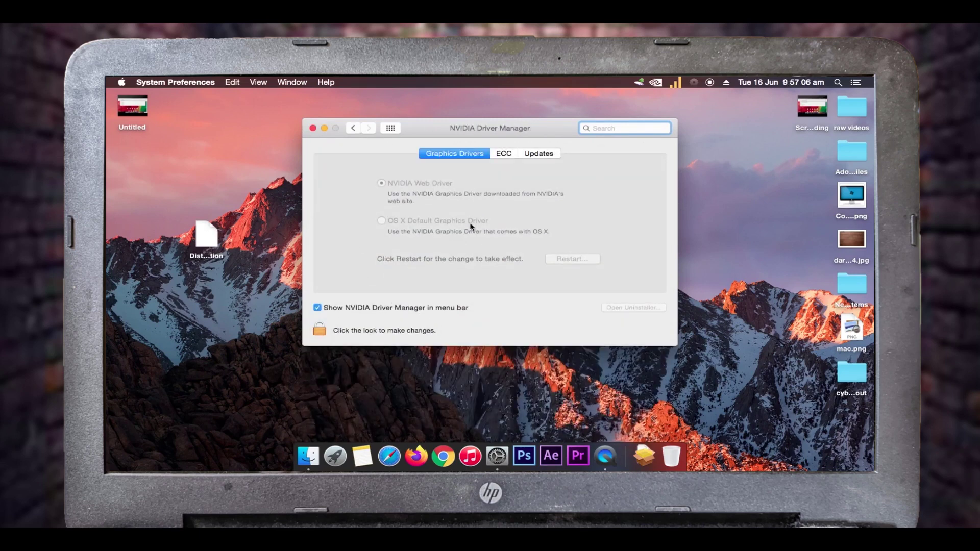
click(507, 154)
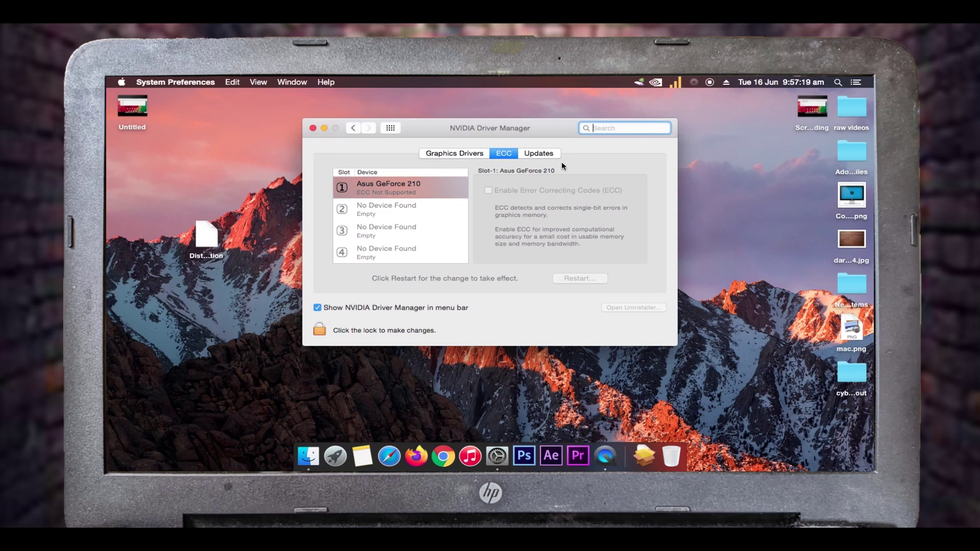
Step: Unlock Updates with the admin password, disable automatic update checks, relock, and return to Graphics Drivers
click(543, 155)
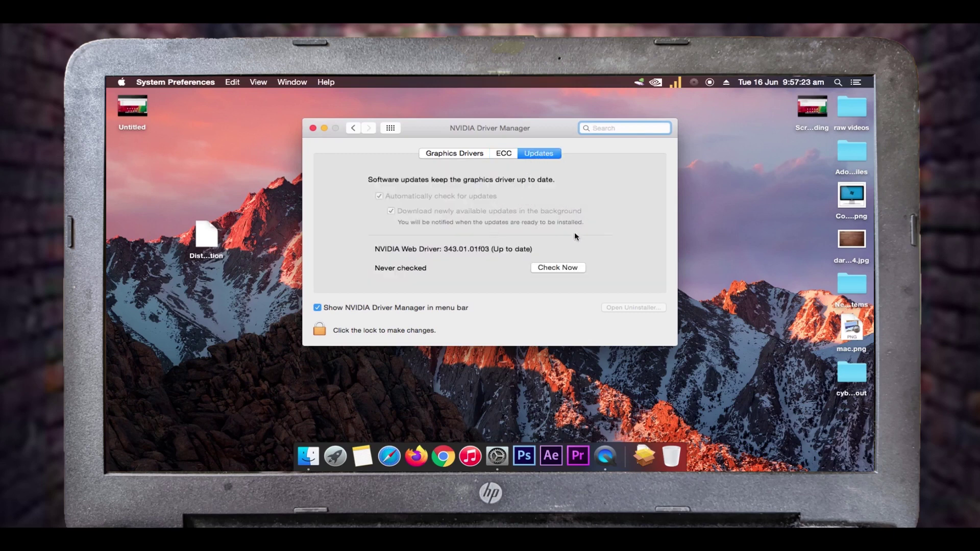
click(319, 330)
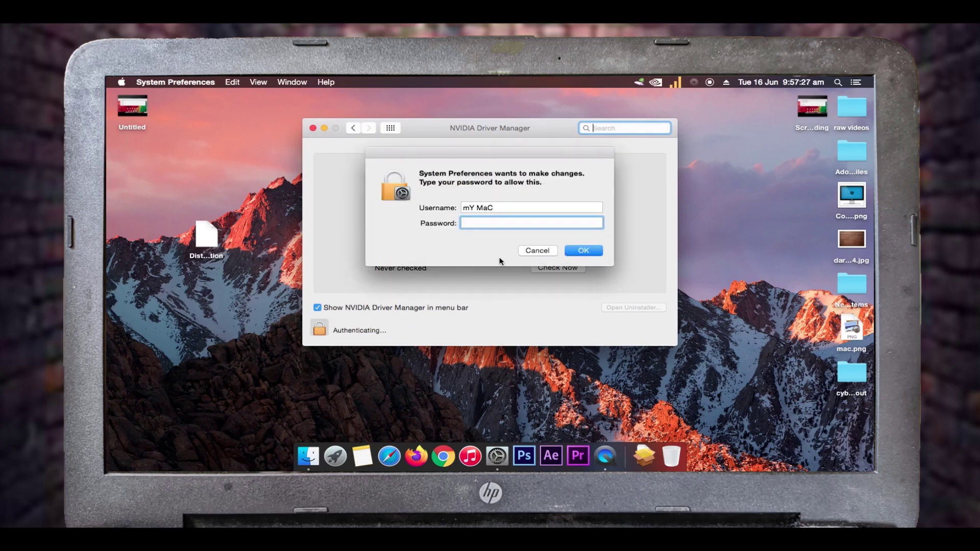
text(••••)
key(Return)
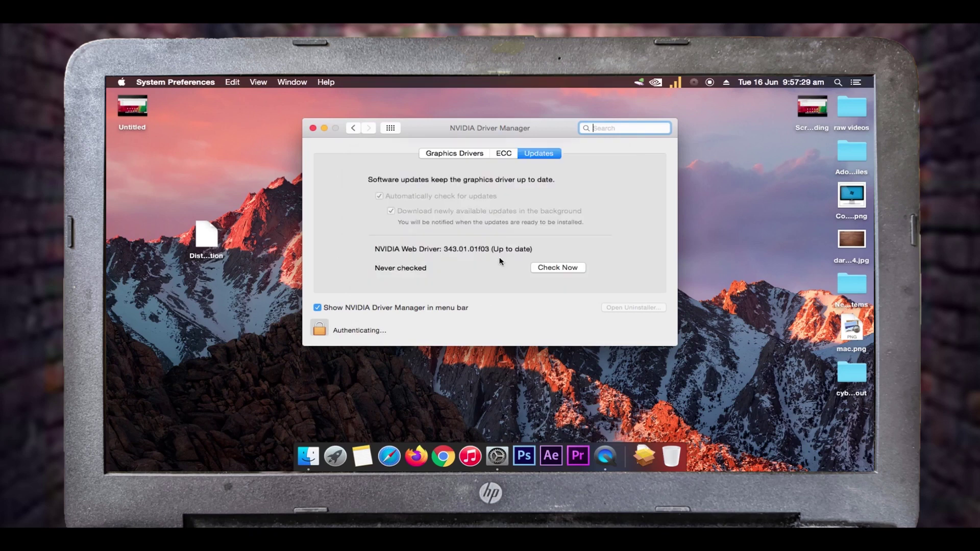
click(379, 195)
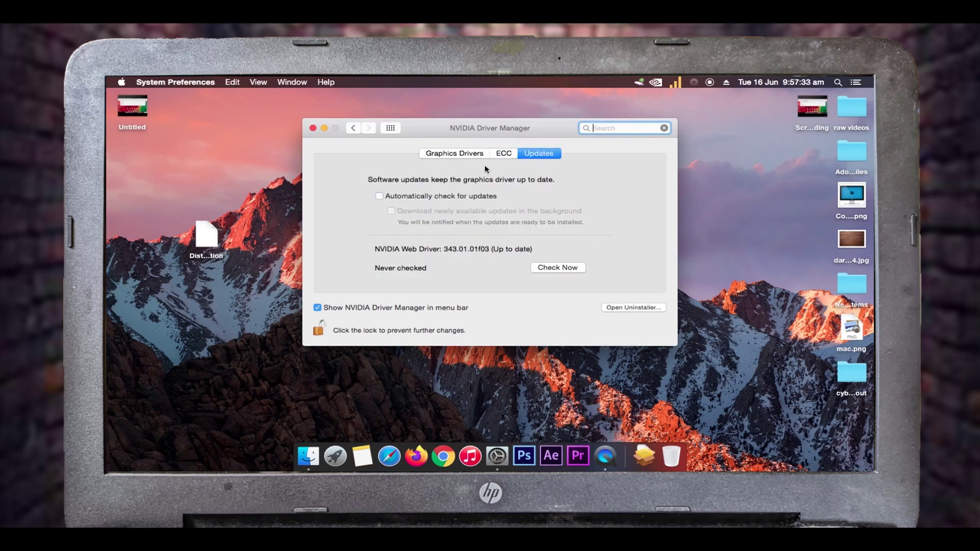
click(318, 330)
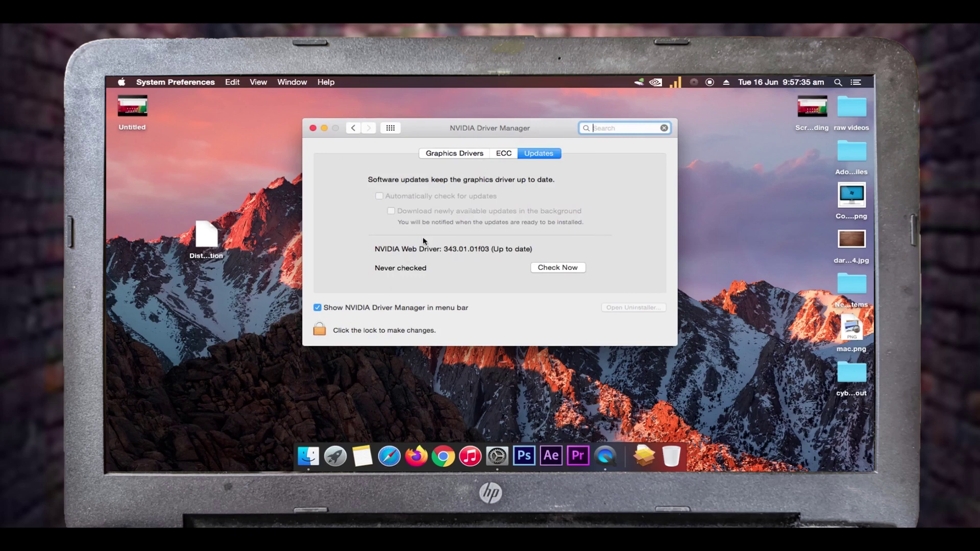
click(466, 156)
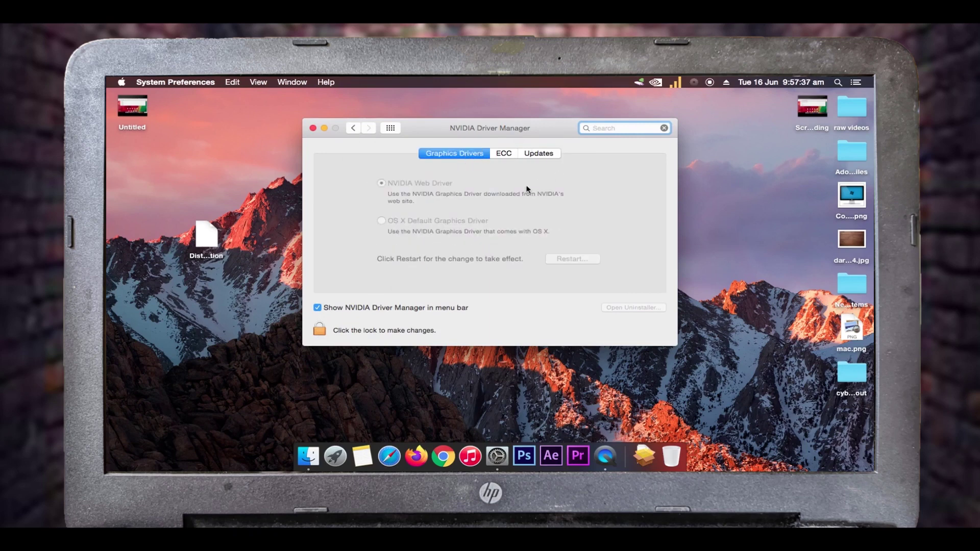
click(353, 128)
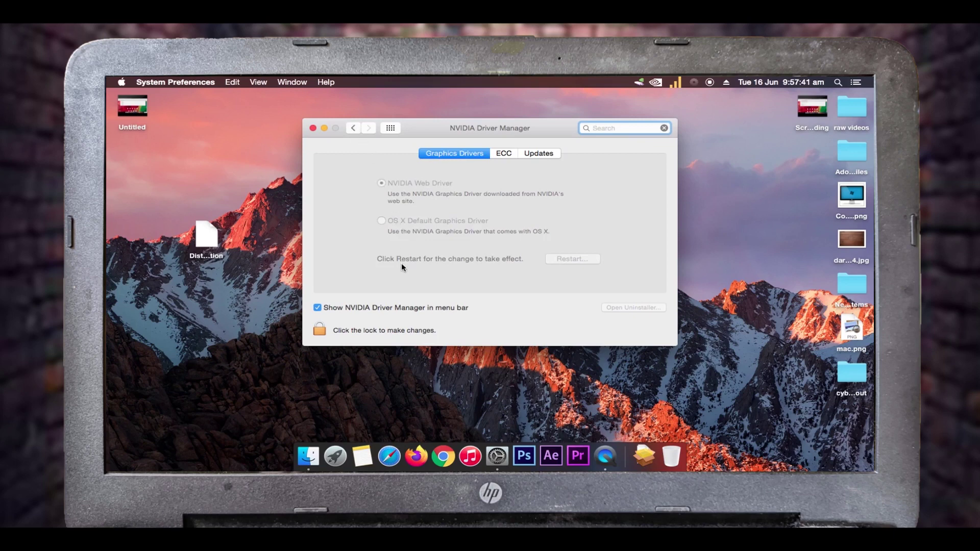